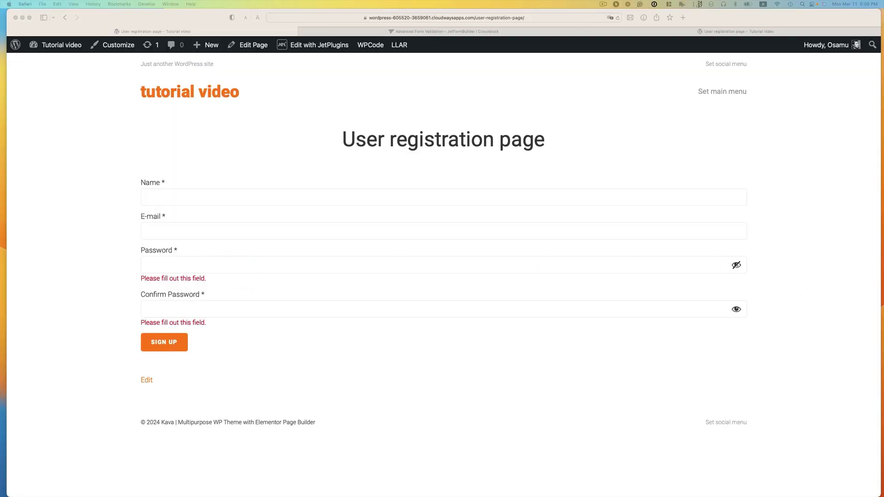
Replace the weak Password entry with a pasted strong generated password, clearing the 16-character error.
{"action": "left_click", "coordinate": [176, 262]}
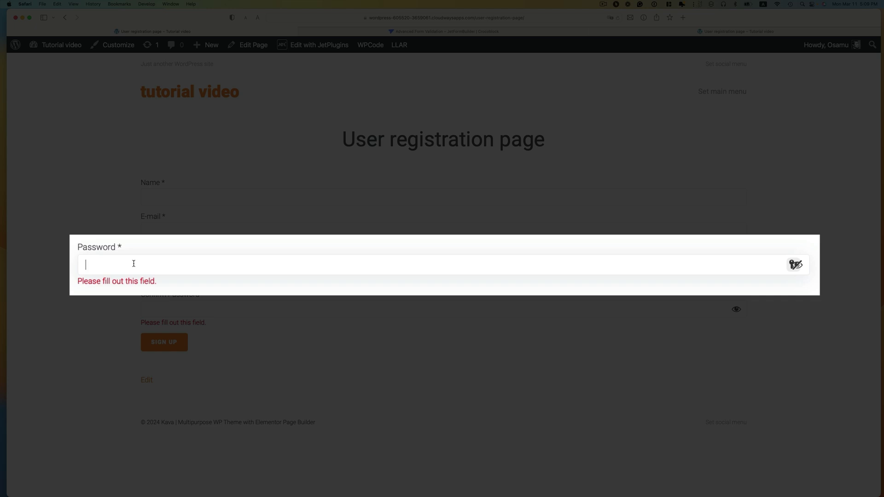
{"action": "type", "text": "easy-password"}
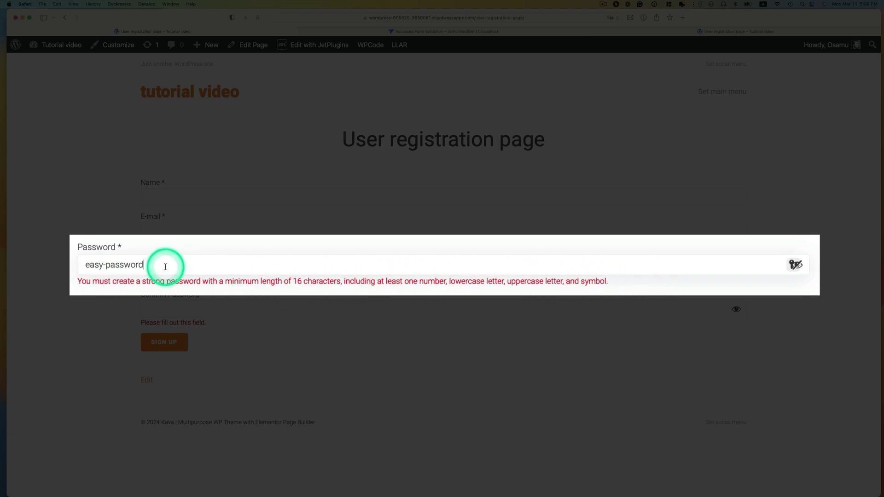
{"action": "left_click_drag", "start_coordinate": [167, 263], "coordinate": [76, 263]}
{"action": "key", "text": "super+v"}
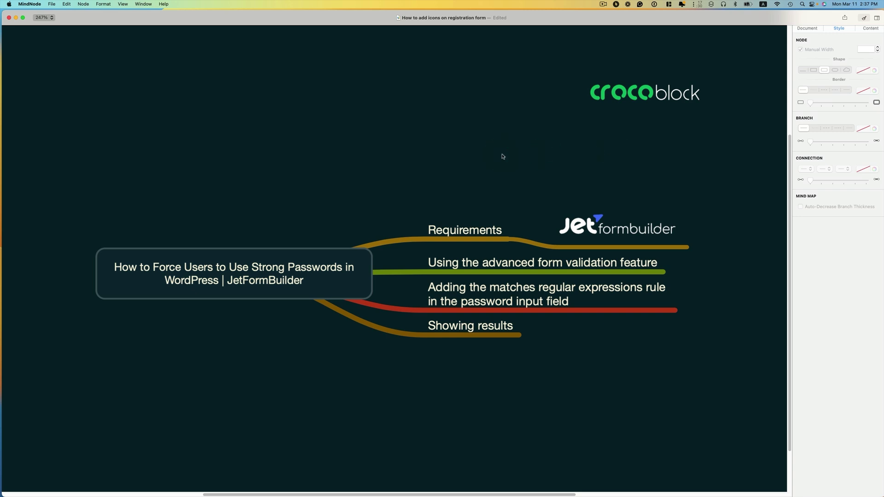
{"action": "left_click", "coordinate": [440, 259]}
{"action": "left_click", "coordinate": [442, 279]}
{"action": "left_click", "coordinate": [477, 306]}
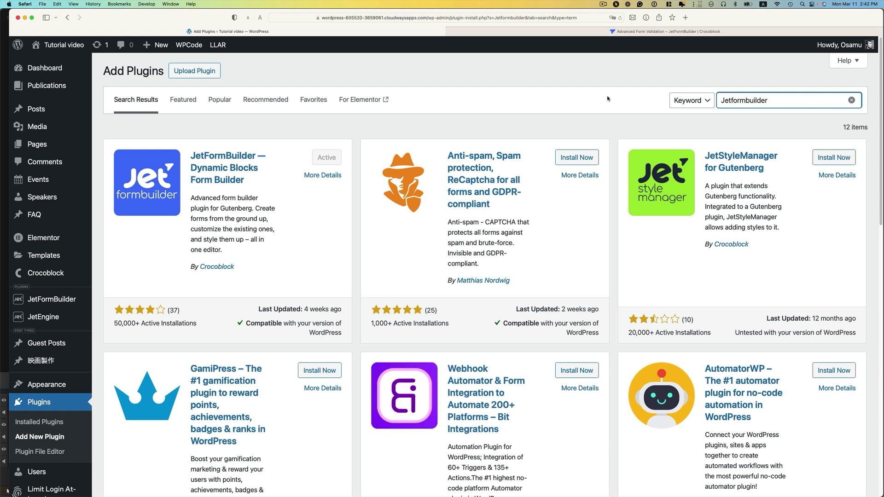
Check the Installed Plugins list to confirm JetFormBuilder 3.3.2 is active.
{"action": "left_click", "coordinate": [732, 102]}
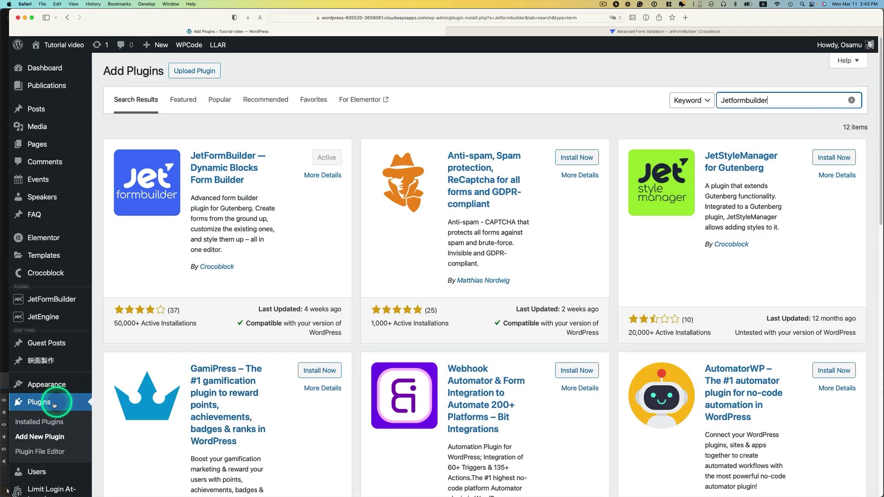
{"action": "left_click", "coordinate": [47, 405]}
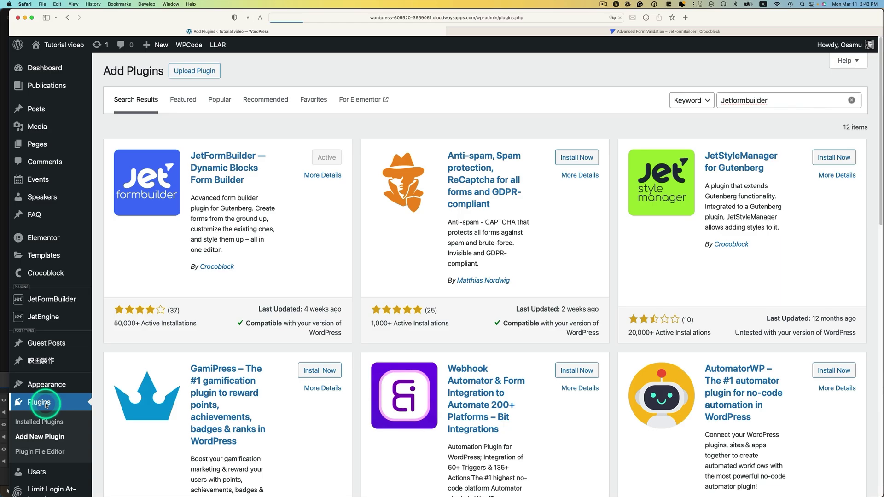
{"action": "scroll", "coordinate": [213, 381], "scroll_direction": "down", "scroll_amount": 5}
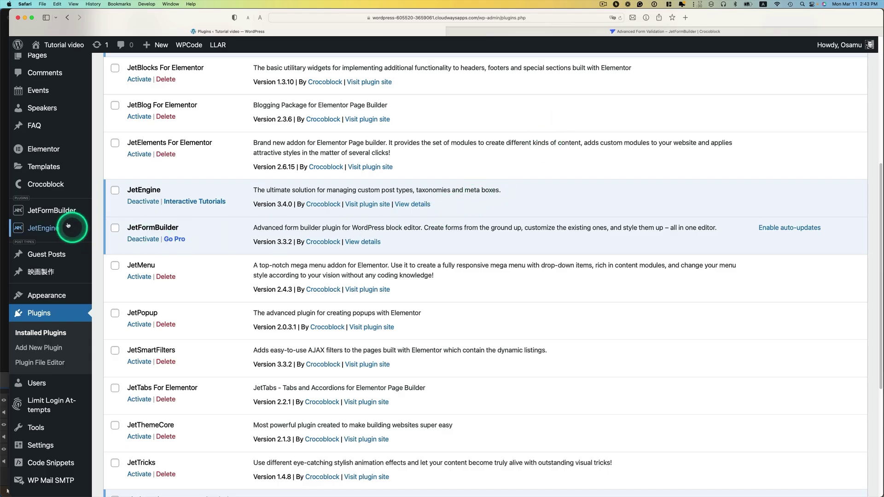
{"action": "mouse_move", "coordinate": [28, 209]}
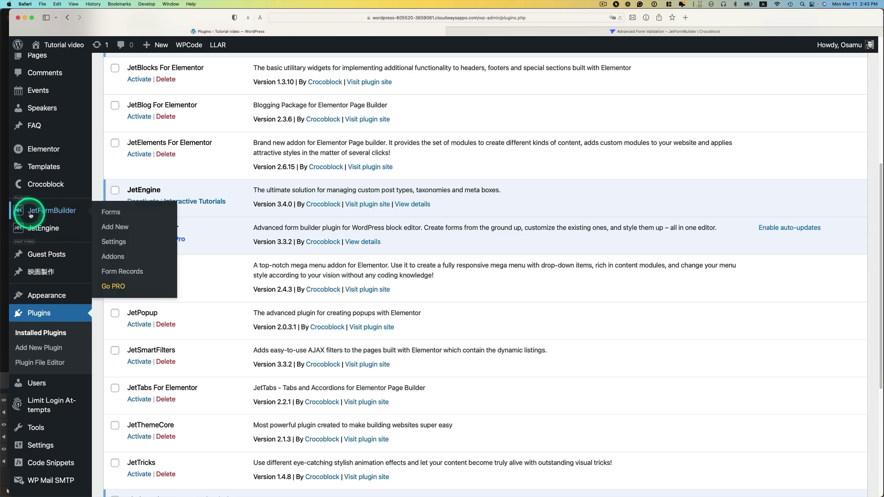
{"action": "left_click", "coordinate": [67, 212]}
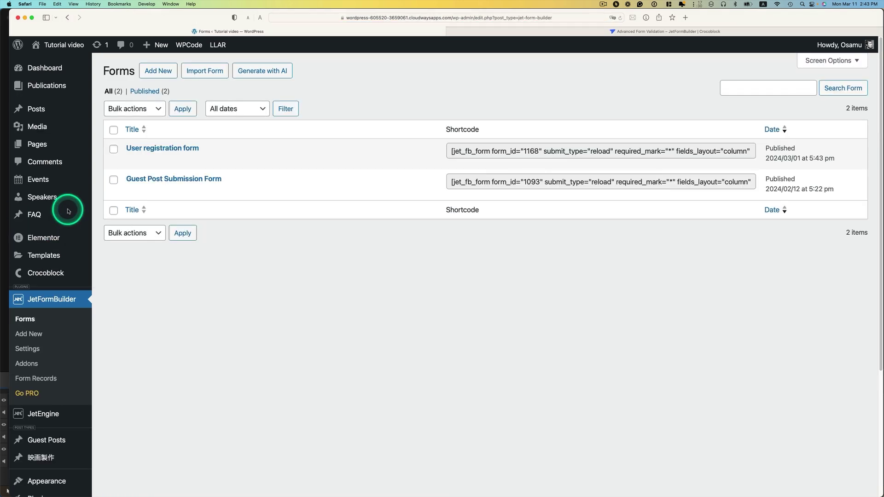
{"action": "mouse_move", "coordinate": [158, 158]}
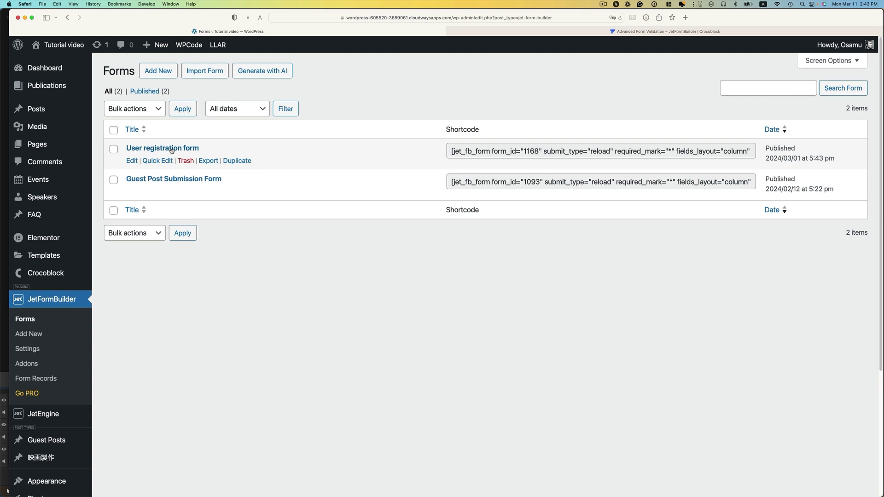
{"action": "left_click", "coordinate": [131, 161]}
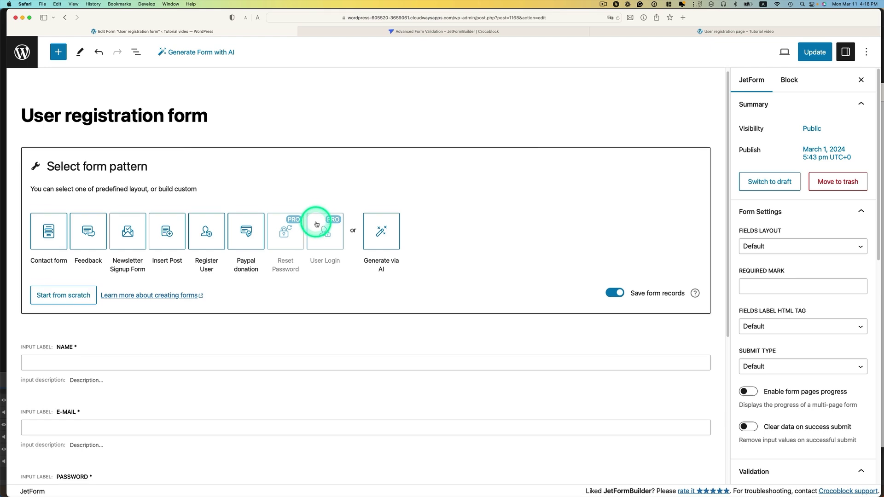
{"action": "scroll", "coordinate": [313, 226], "scroll_direction": "down", "scroll_amount": 5}
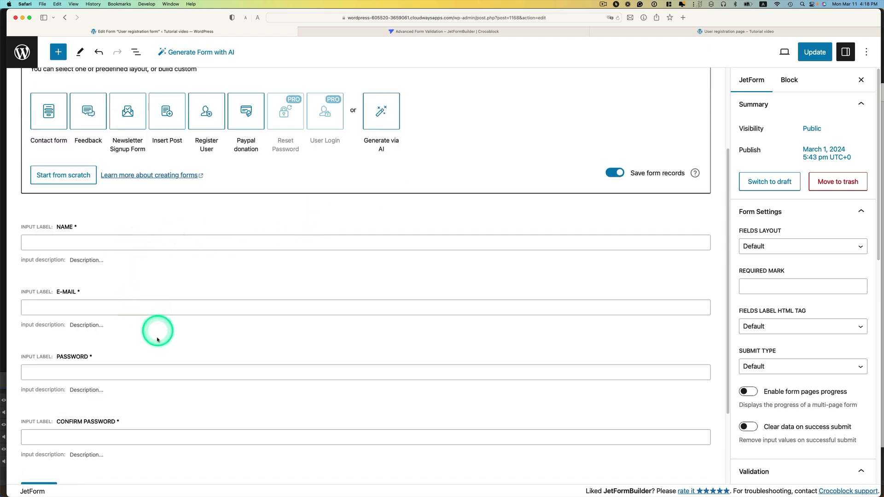
{"action": "mouse_move", "coordinate": [158, 410]}
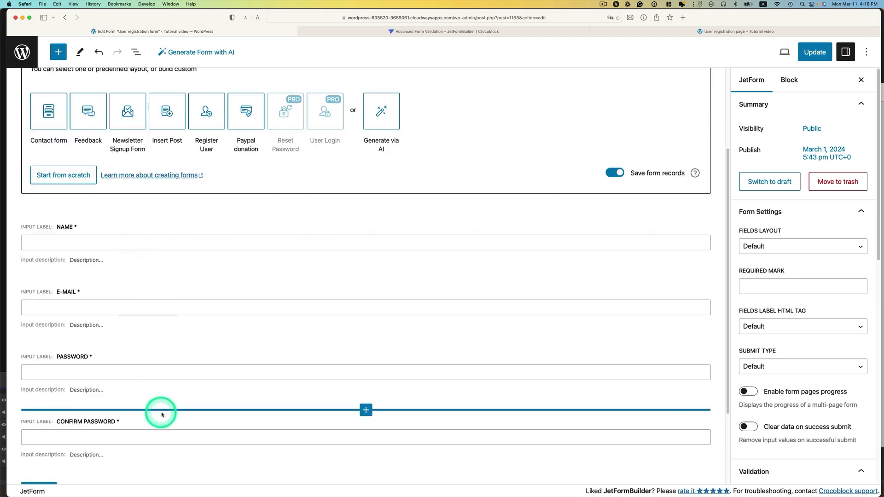
{"action": "scroll", "coordinate": [173, 405], "scroll_direction": "up", "scroll_amount": 3}
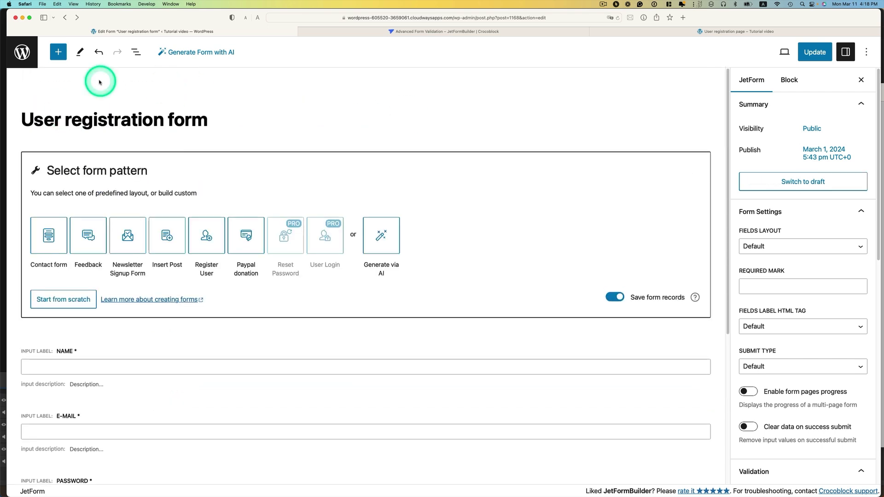
{"action": "left_click", "coordinate": [21, 55]}
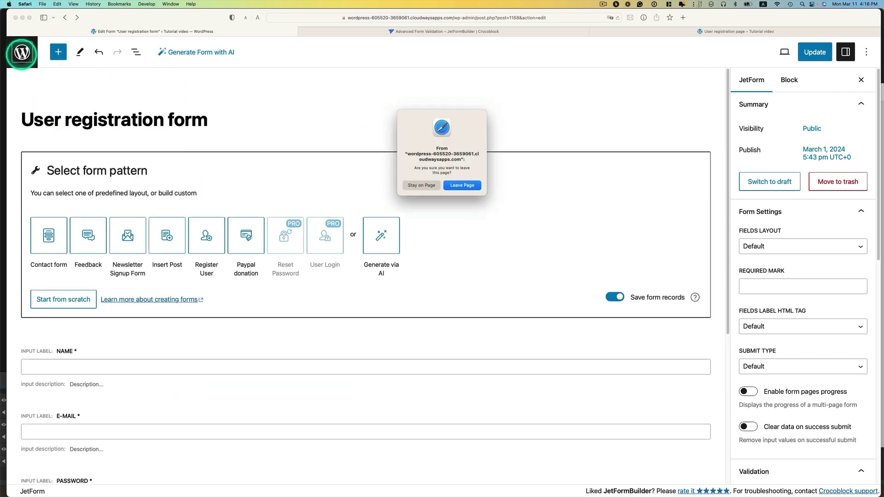
Leave the editor without saving and view the User registration page from All Pages.
{"action": "left_click", "coordinate": [456, 186]}
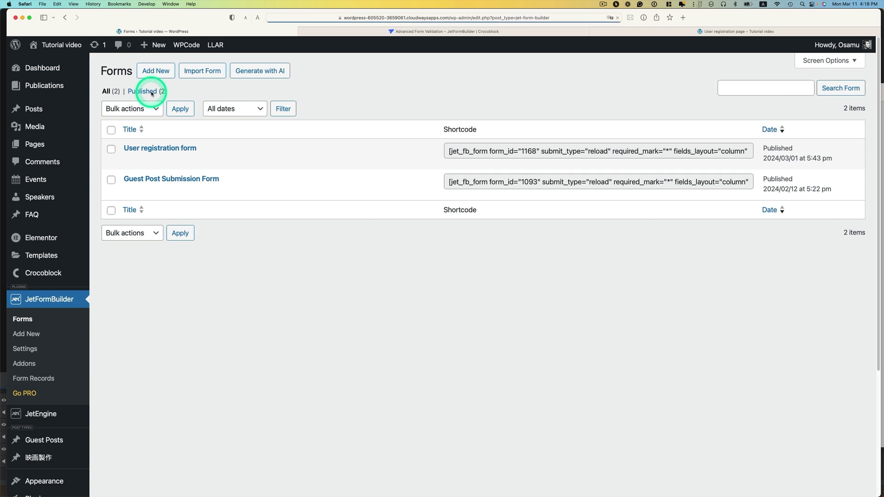
{"action": "left_click", "coordinate": [112, 145]}
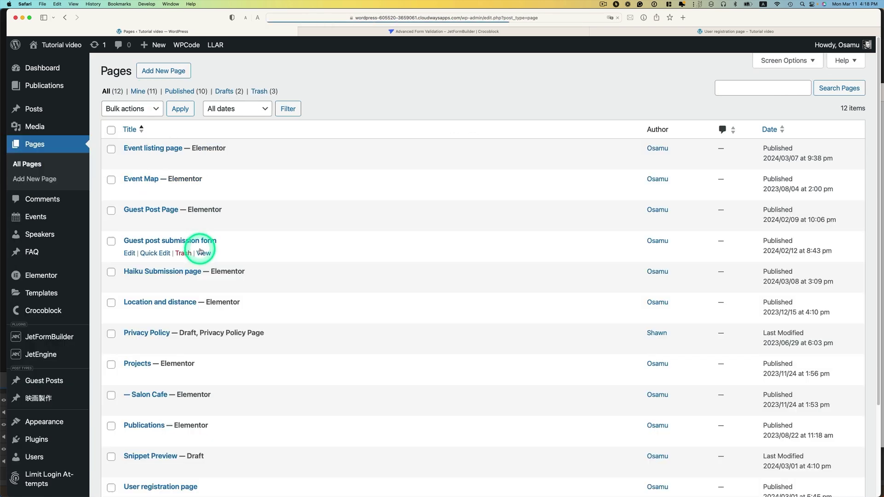
{"action": "scroll", "coordinate": [193, 271], "scroll_direction": "down", "scroll_amount": 1}
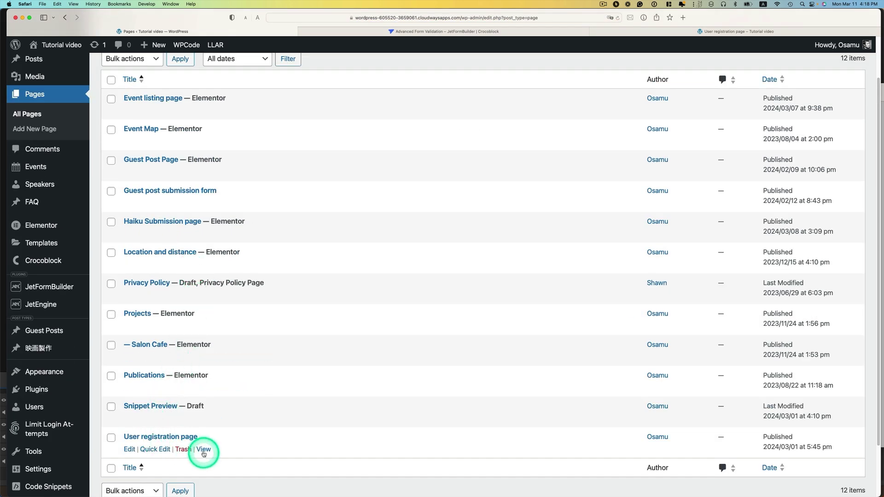
{"action": "left_click", "coordinate": [203, 450]}
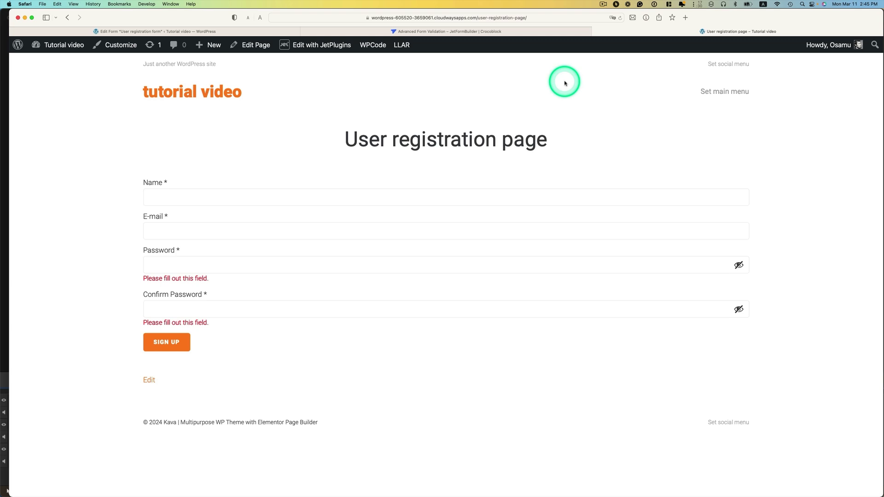
Paste a weak test password into Password and Confirm Password, then try submitting with Sign Up.
{"action": "left_click", "coordinate": [183, 261]}
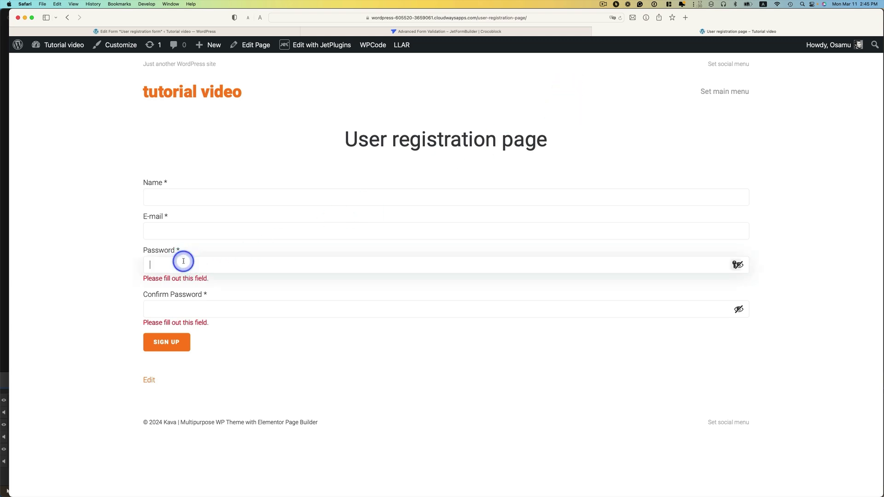
{"action": "key", "text": "super+v"}
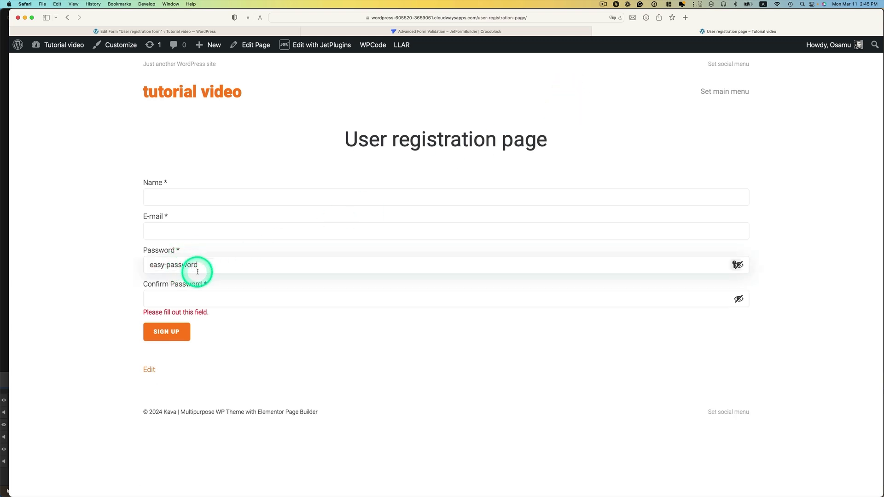
{"action": "left_click", "coordinate": [219, 292]}
{"action": "key", "text": "super+v"}
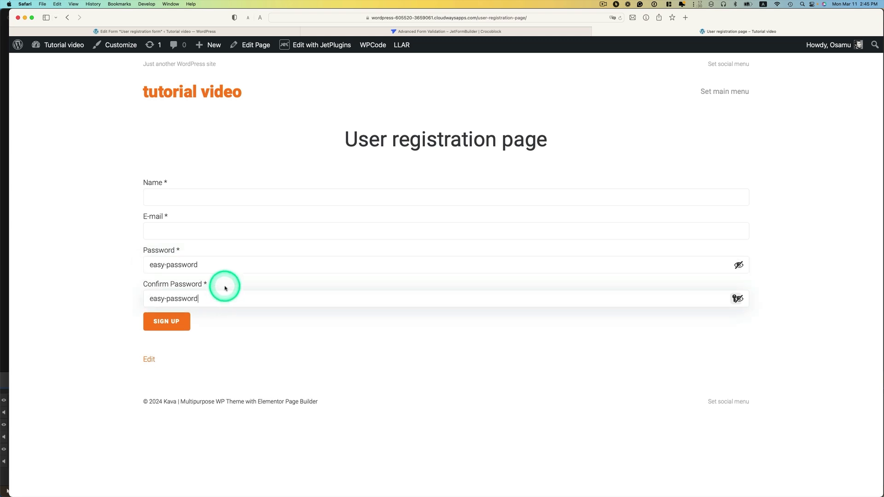
{"action": "left_click", "coordinate": [177, 330]}
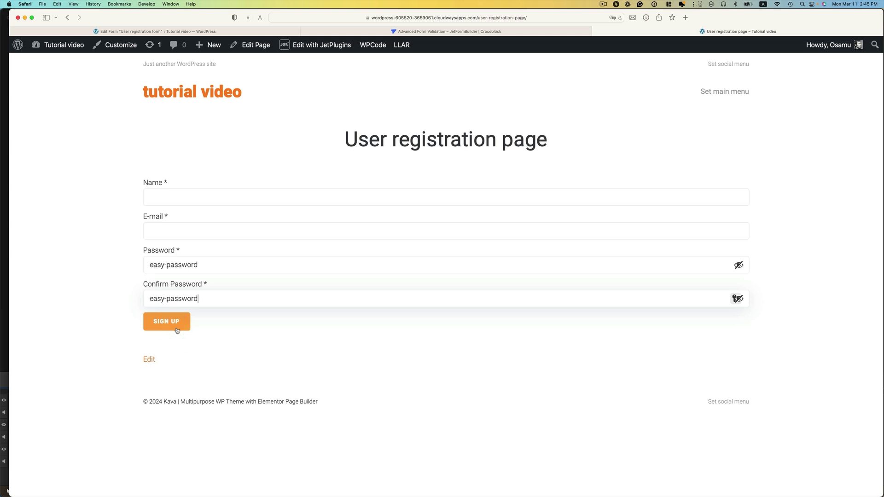
{"action": "left_click", "coordinate": [179, 326]}
{"action": "left_click", "coordinate": [178, 326]}
{"action": "left_click", "coordinate": [622, 128]}
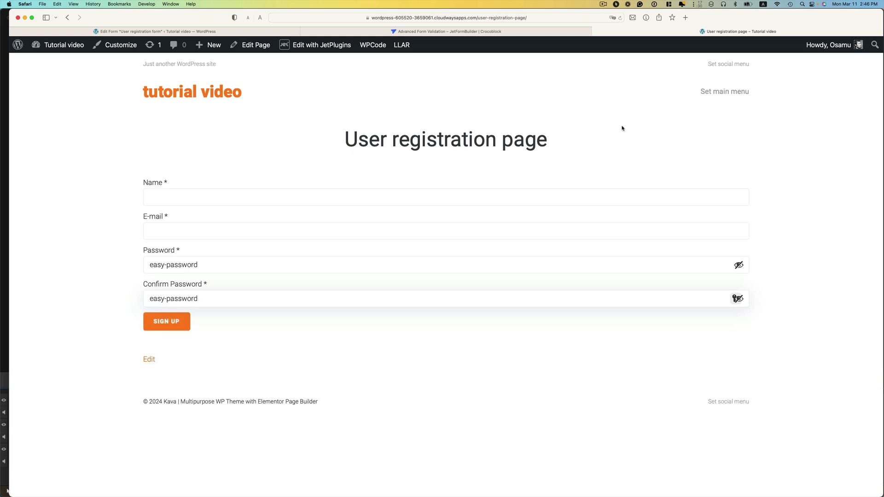
Back in the form editor, select the Password field block and scroll to its Advanced validation settings.
{"action": "left_click", "coordinate": [239, 31]}
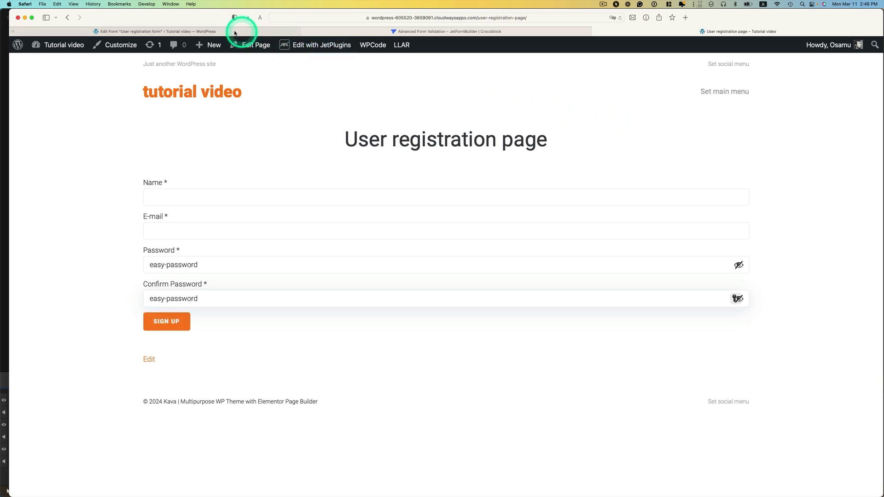
{"action": "left_click", "coordinate": [420, 167]}
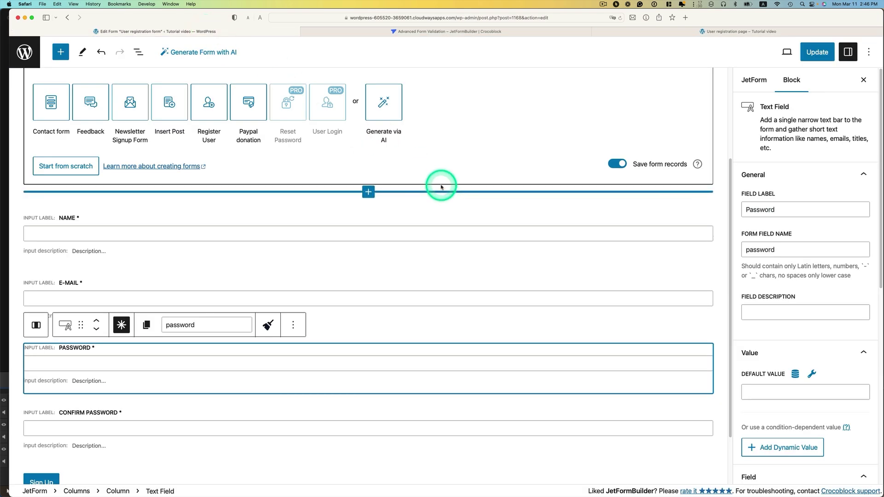
{"action": "left_click", "coordinate": [585, 175]}
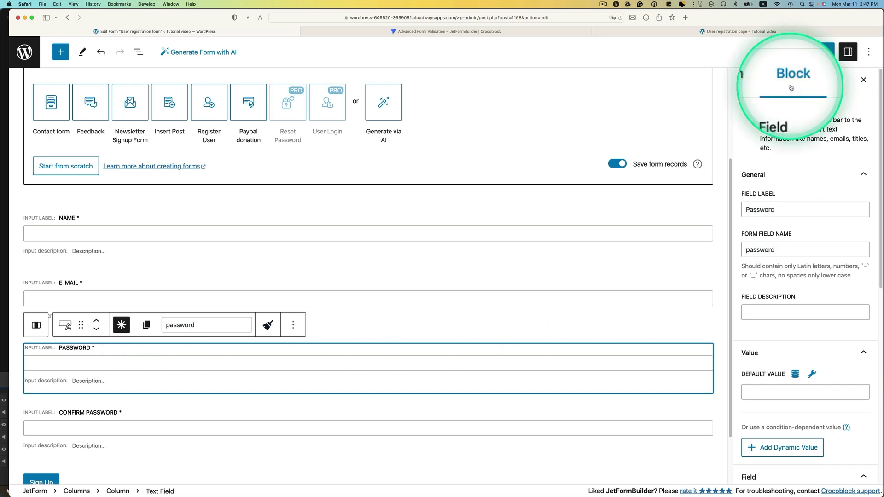
{"action": "scroll", "coordinate": [789, 190], "scroll_direction": "down", "scroll_amount": 10}
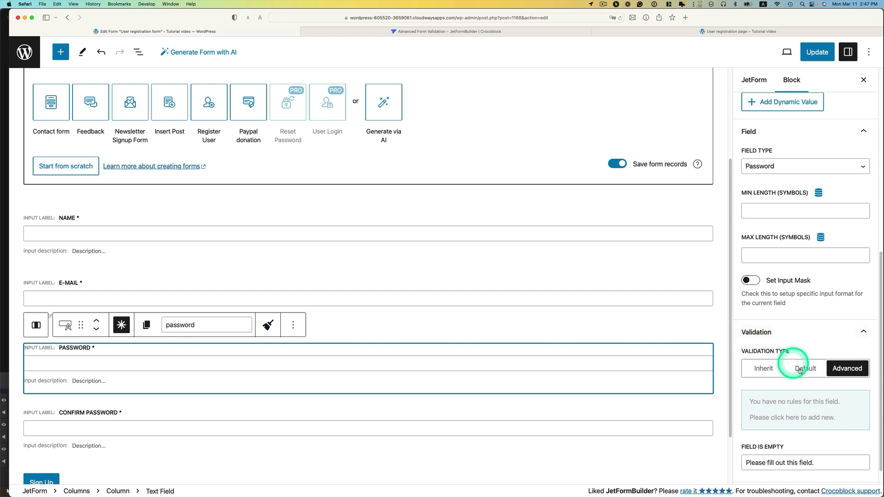
{"action": "mouse_move", "coordinate": [801, 413]}
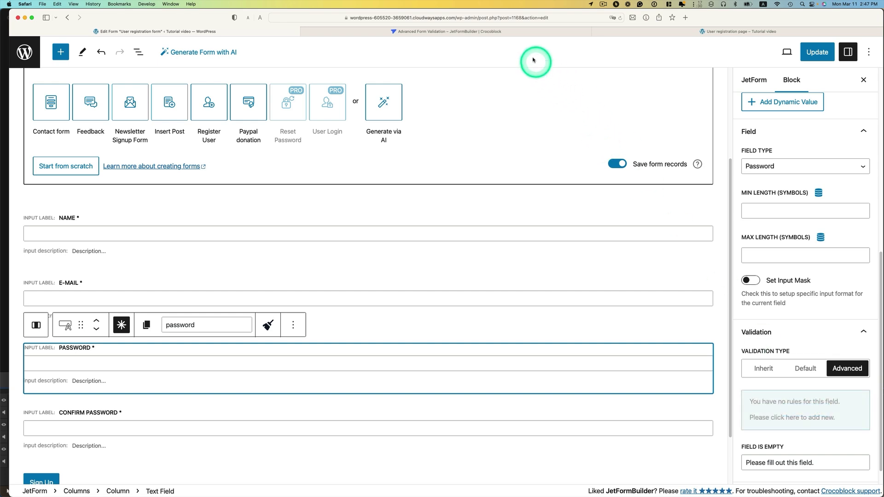
Scroll the Advanced Form Validation docs down to the 'Matches regular expressions' rule explanation.
{"action": "left_click", "coordinate": [530, 31]}
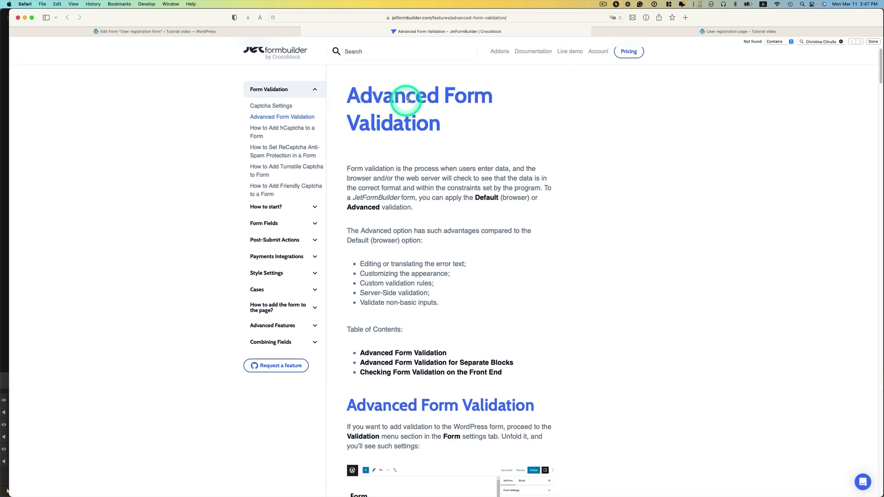
{"action": "scroll", "coordinate": [441, 183], "scroll_direction": "down", "scroll_amount": 15}
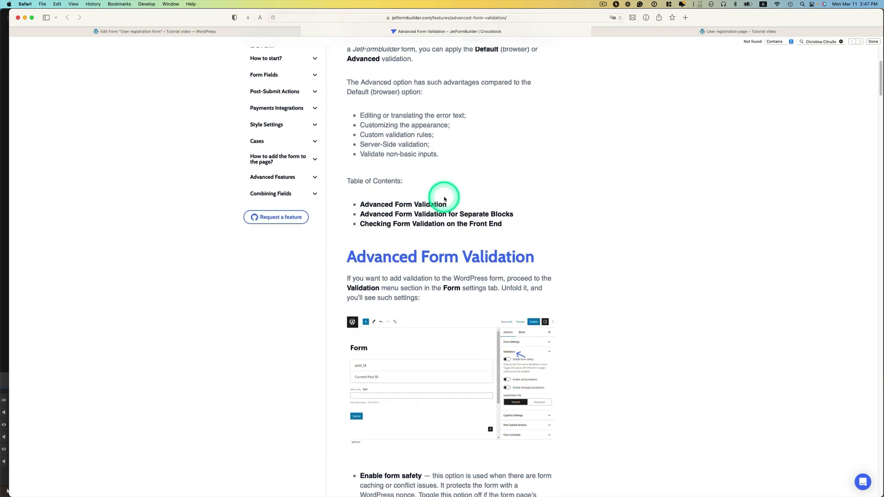
{"action": "scroll", "coordinate": [446, 200], "scroll_direction": "down", "scroll_amount": 2}
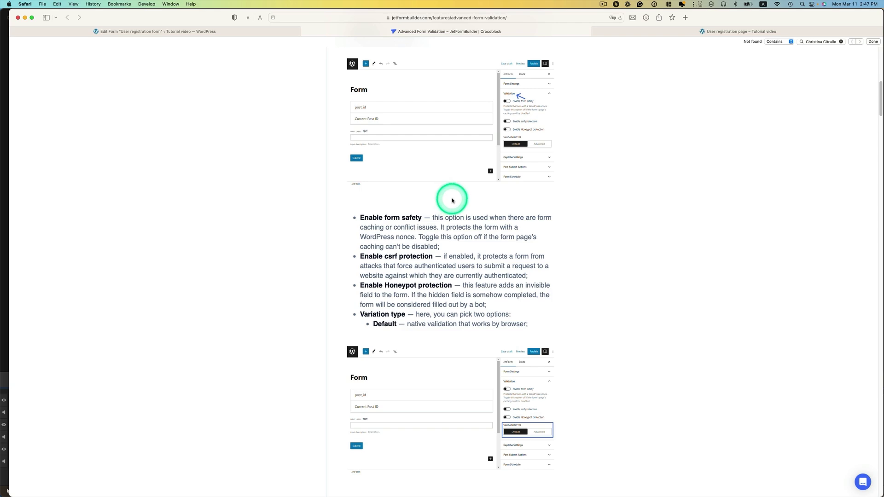
{"action": "scroll", "coordinate": [459, 206], "scroll_direction": "down", "scroll_amount": 15}
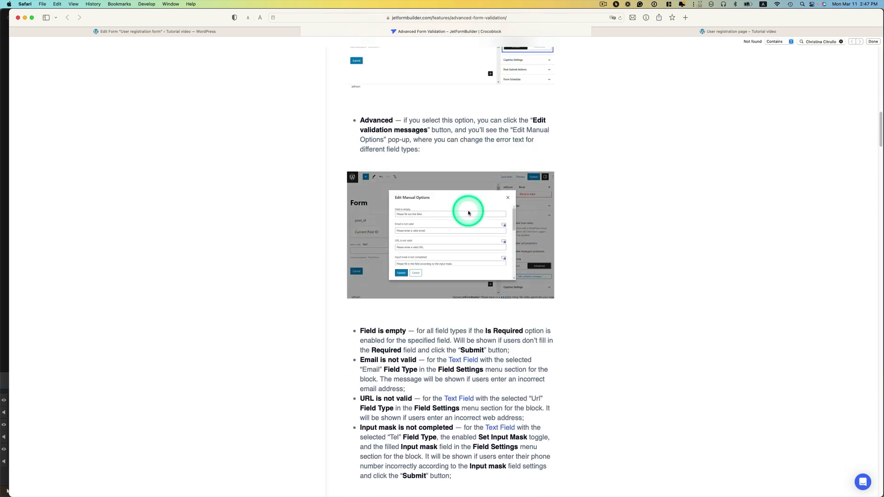
{"action": "scroll", "coordinate": [469, 213], "scroll_direction": "down", "scroll_amount": 20}
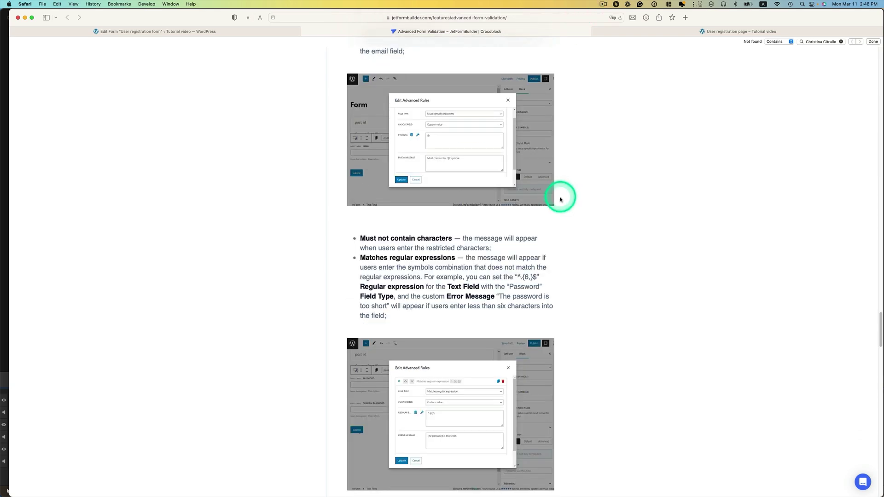
{"action": "scroll", "coordinate": [561, 199], "scroll_direction": "down", "scroll_amount": 1}
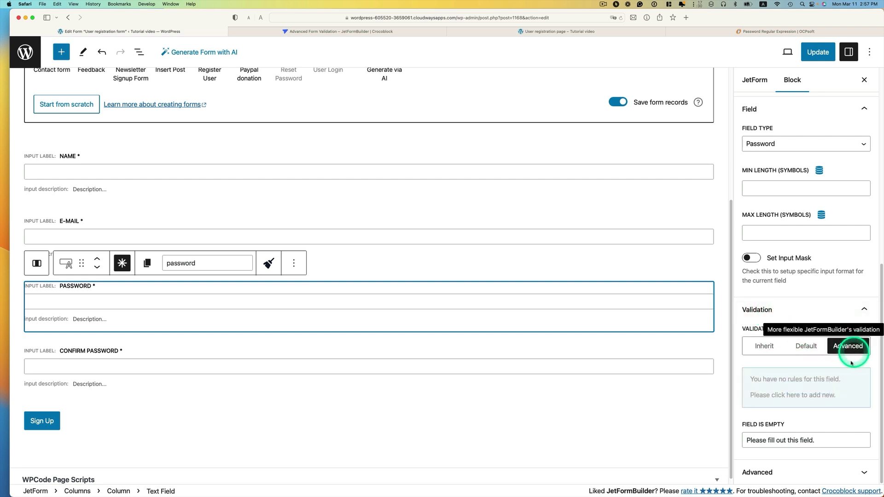
Add a new advanced Password rule with Rule Type 'Matches regular expression'.
{"action": "left_click", "coordinate": [805, 389]}
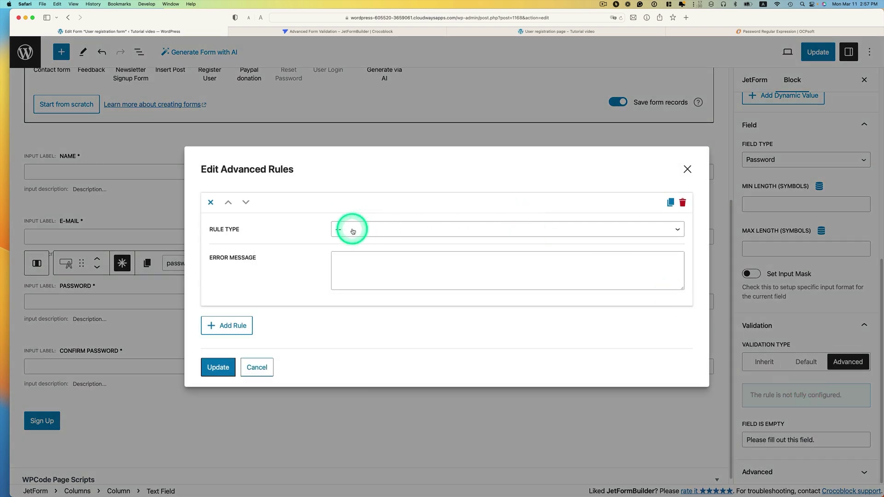
{"action": "left_click", "coordinate": [366, 229]}
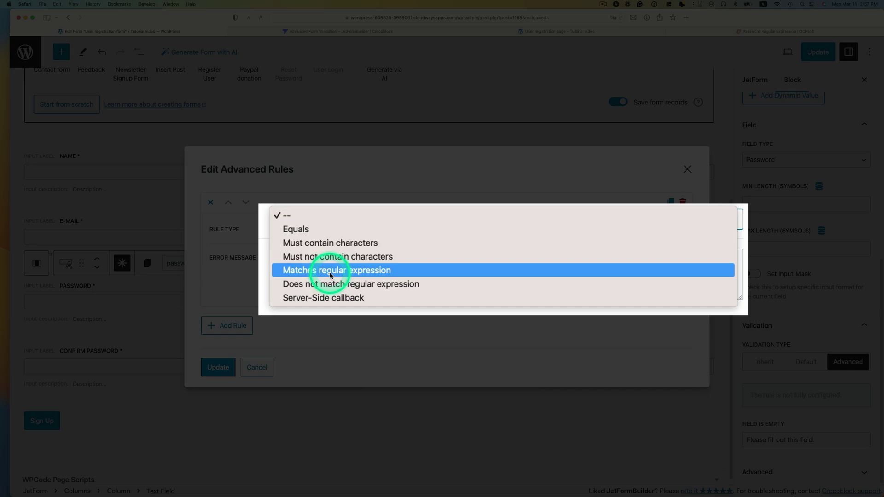
{"action": "left_click", "coordinate": [354, 271]}
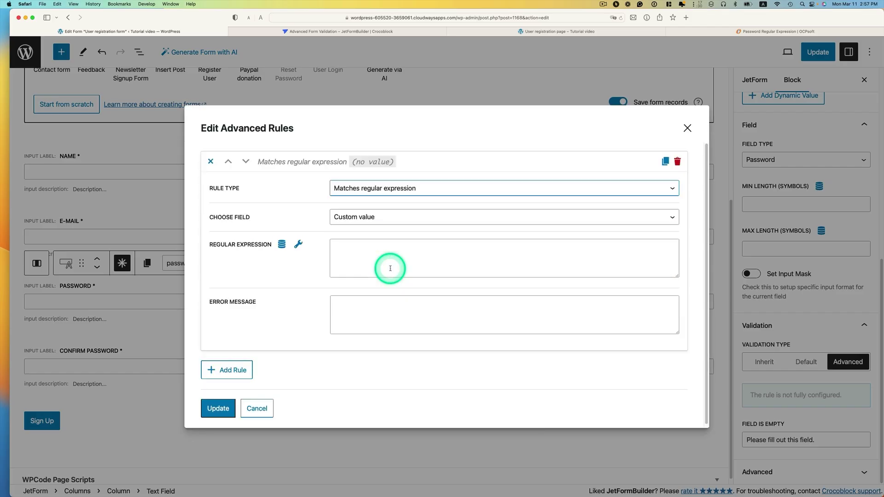
Set the rule to check a Custom value and enter the ^$ anchors as its regular expression.
{"action": "left_click", "coordinate": [375, 217]}
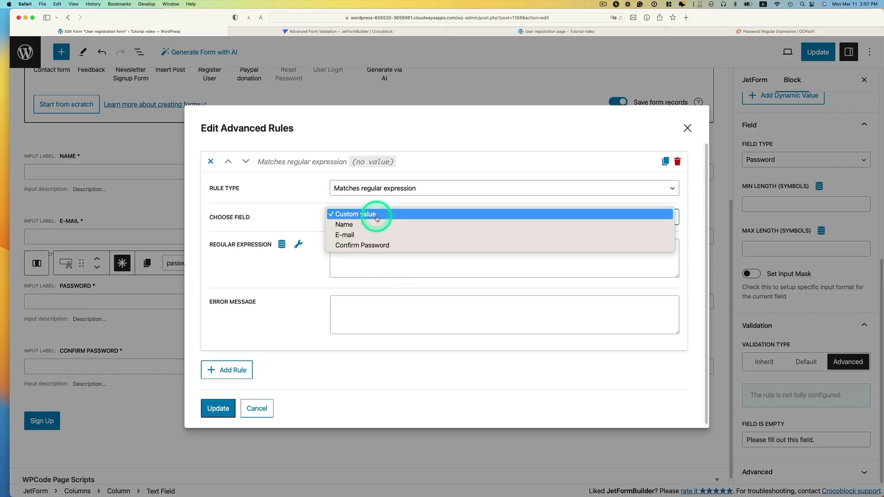
{"action": "left_click", "coordinate": [373, 218]}
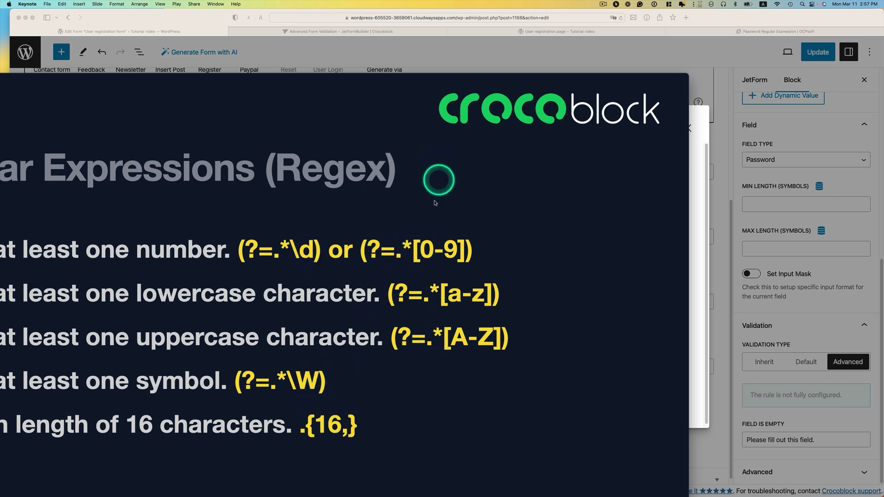
{"action": "key", "text": "Escape"}
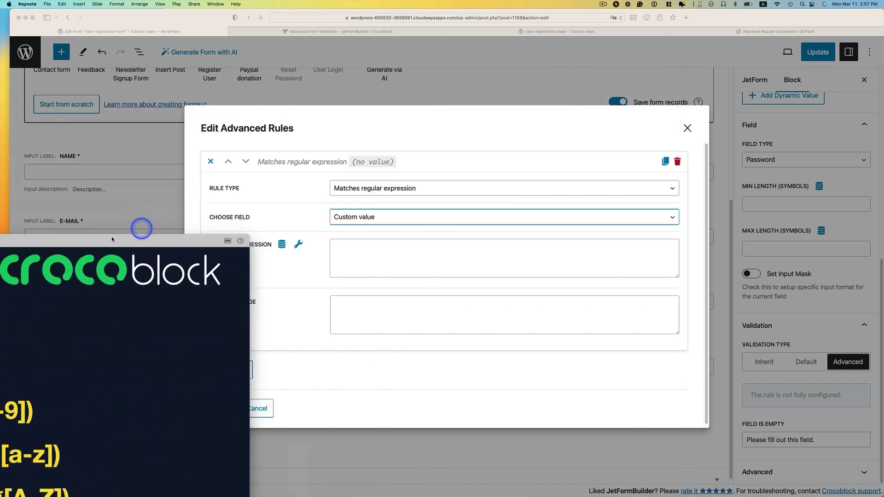
{"action": "left_click", "coordinate": [352, 249]}
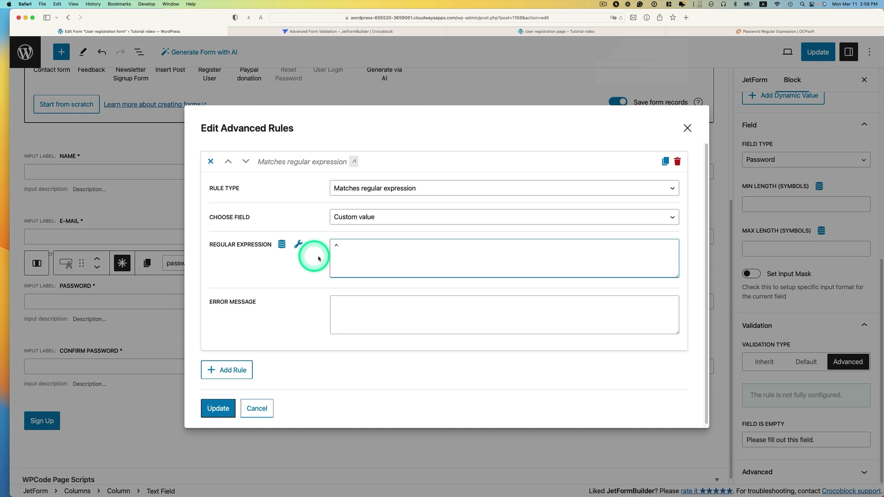
{"action": "left_click", "coordinate": [338, 247]}
{"action": "left_click", "coordinate": [337, 247]}
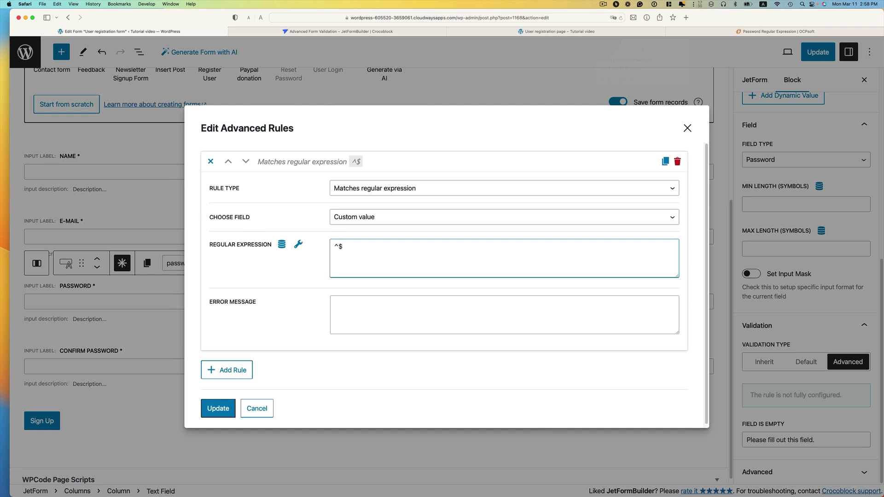
{"action": "left_click", "coordinate": [339, 247]}
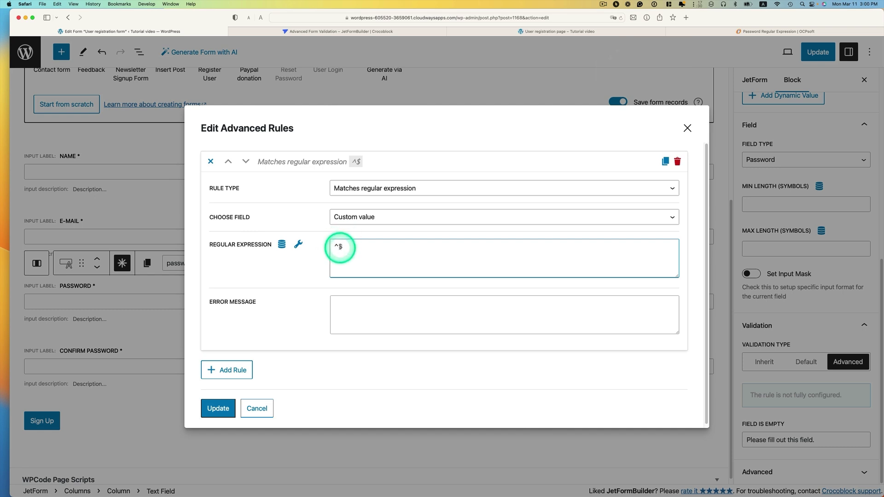
Make the regular expression ^(?=.*\d)(?=.*[a-z])(?=.*[A-Z])(?=.*\W).{16,}$ by pasting the lookahead pattern between the anchors.
{"action": "type", "text": "(?=.*\\d)(?=.*[a-z])(?=.*[A-Z])(?=.*\\W).{16,}"}
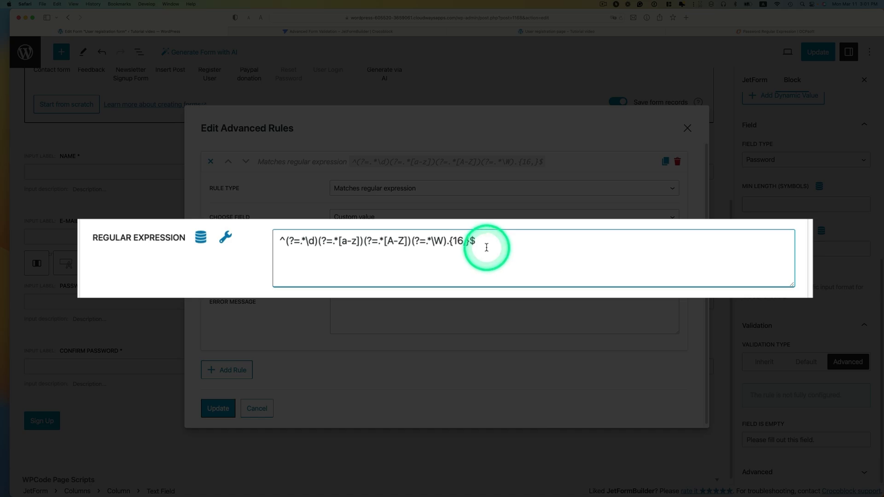
{"action": "key", "text": "BackSpace"}
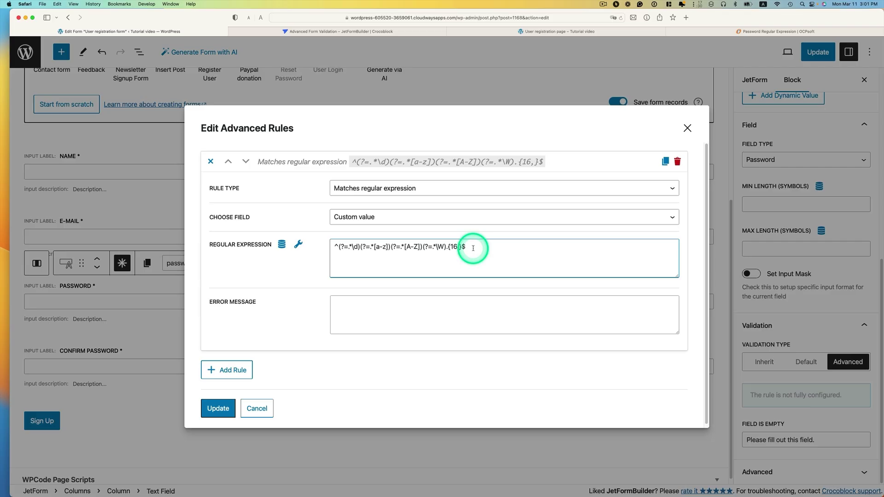
Give the rule a strong-password error message, then update the rule and save the form.
{"action": "type", "text": ","}
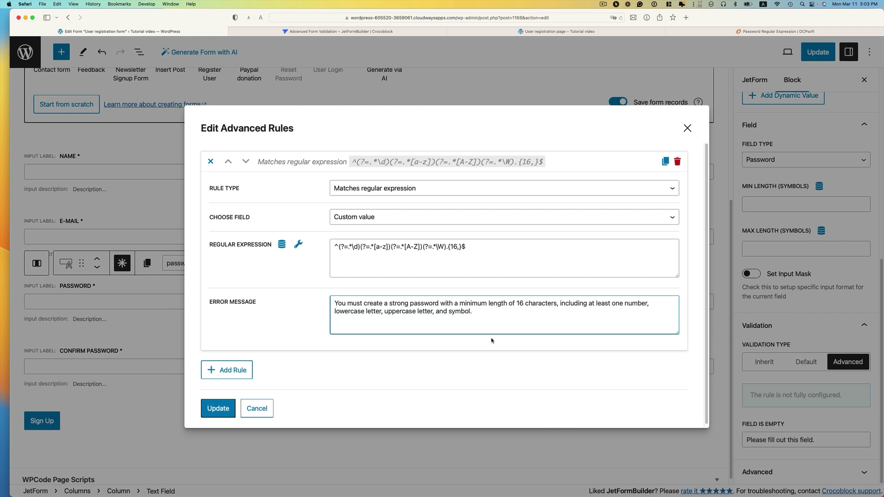
{"action": "left_click", "coordinate": [215, 408]}
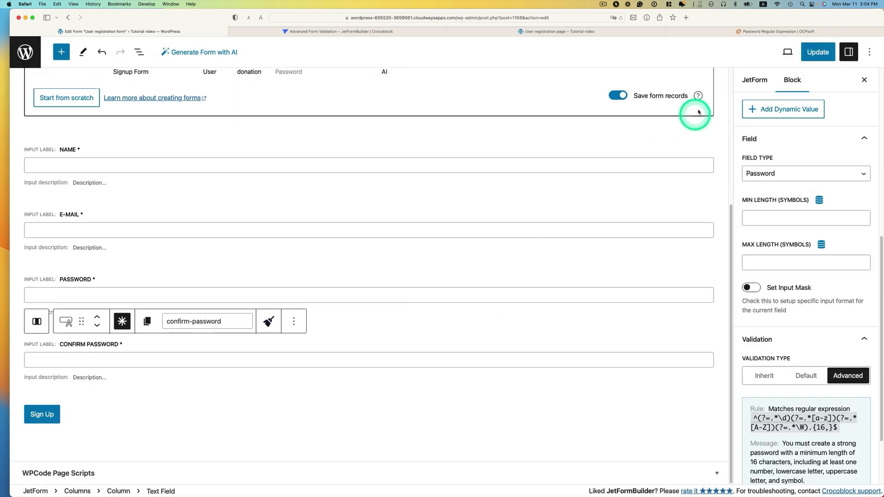
{"action": "left_click", "coordinate": [819, 52]}
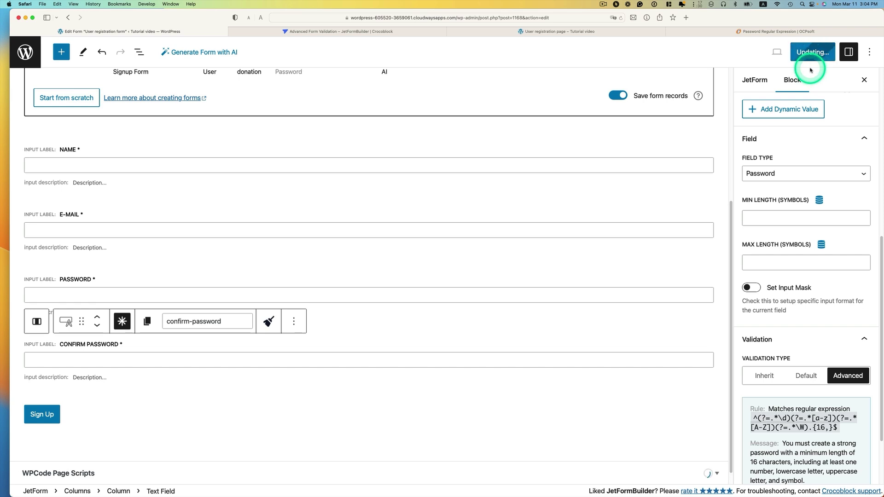
{"action": "left_click", "coordinate": [542, 33]}
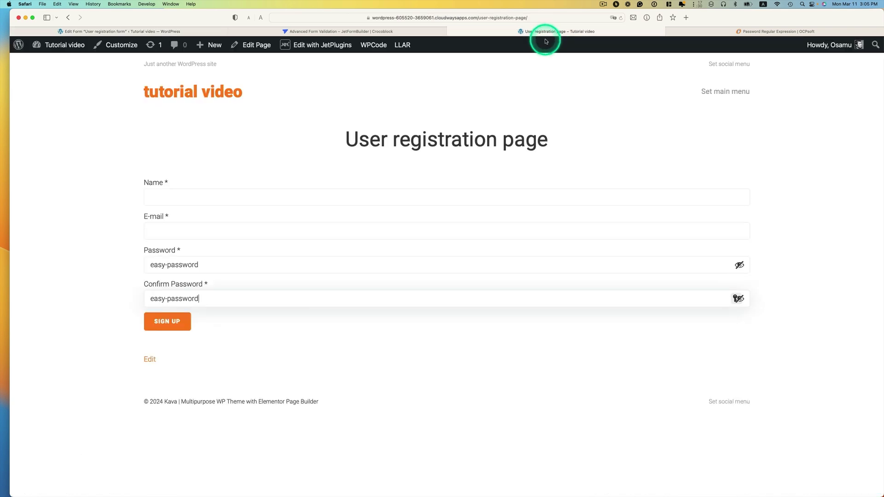
Reload the registration page without saving the password, and reveal both password fields' characters.
{"action": "left_click", "coordinate": [620, 18]}
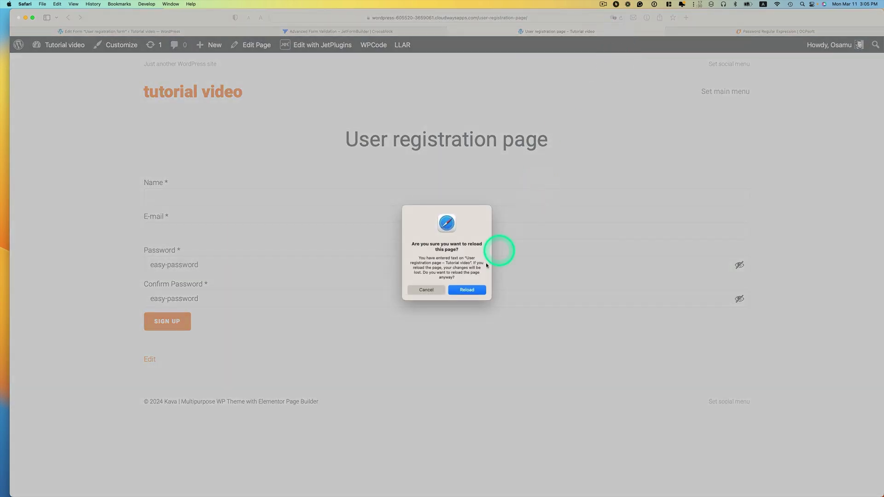
{"action": "left_click", "coordinate": [466, 289]}
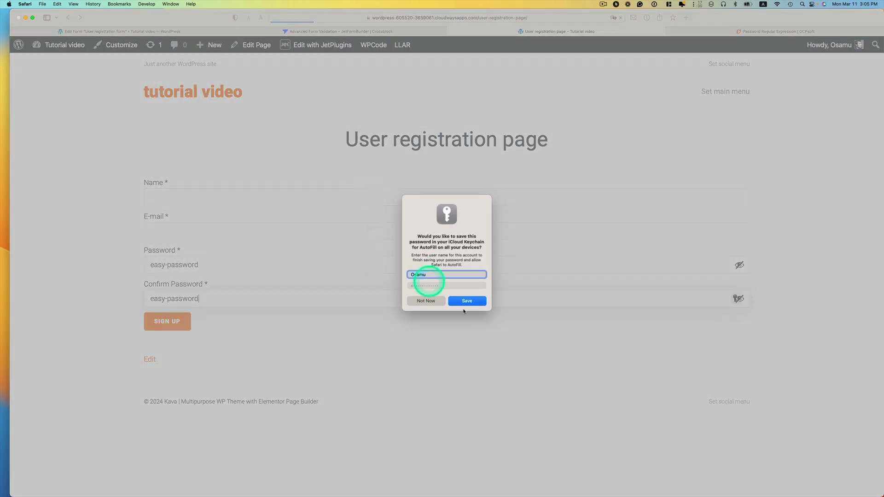
{"action": "left_click", "coordinate": [417, 298]}
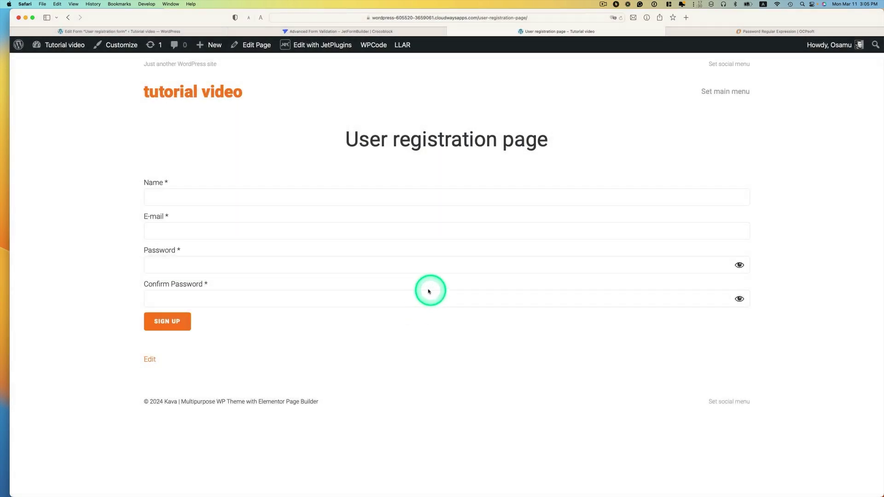
{"action": "left_click", "coordinate": [739, 266]}
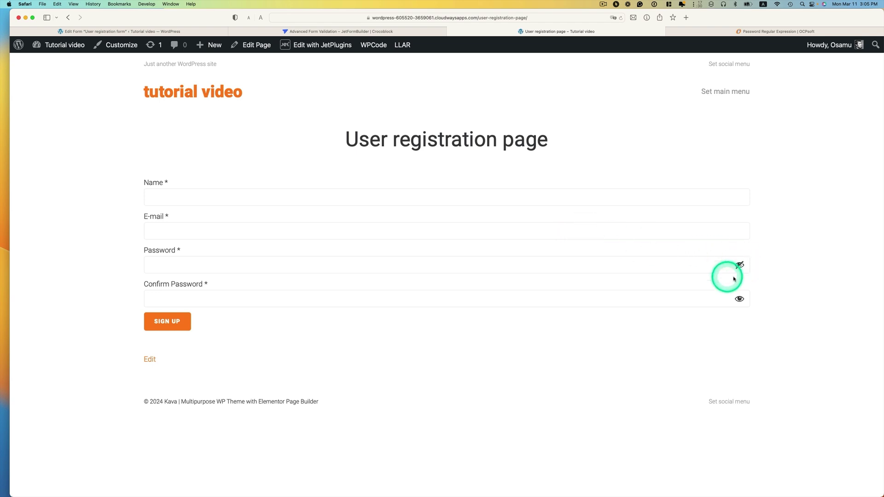
{"action": "left_click", "coordinate": [739, 299]}
Generate 12-character passwords in Password Generator Plus and copy the first one.
{"action": "left_click", "coordinate": [203, 267]}
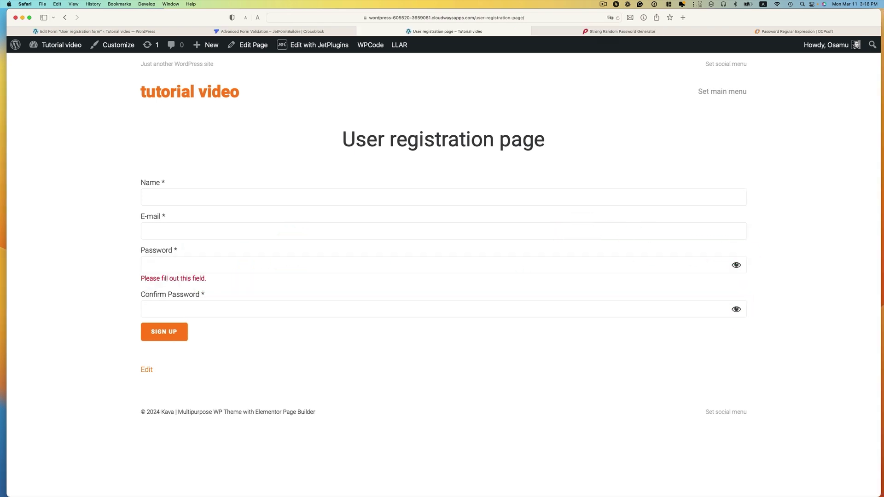
{"action": "left_click_drag", "start_coordinate": [883, 97], "coordinate": [374, 88]}
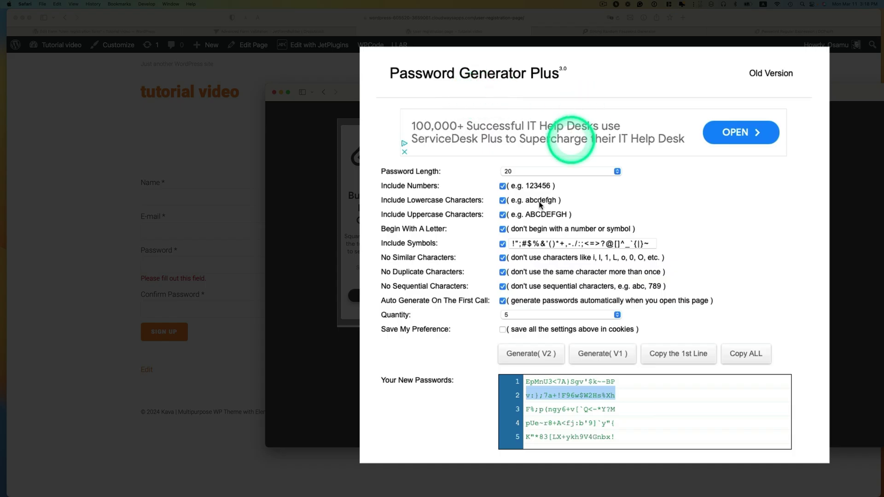
{"action": "scroll", "coordinate": [445, 243], "scroll_direction": "down", "scroll_amount": 1}
{"action": "left_click", "coordinate": [563, 150]}
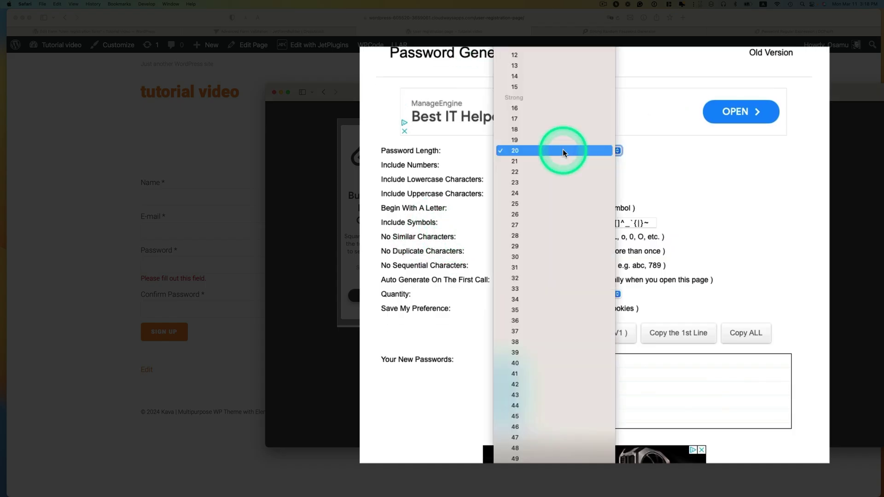
{"action": "left_click", "coordinate": [543, 55]}
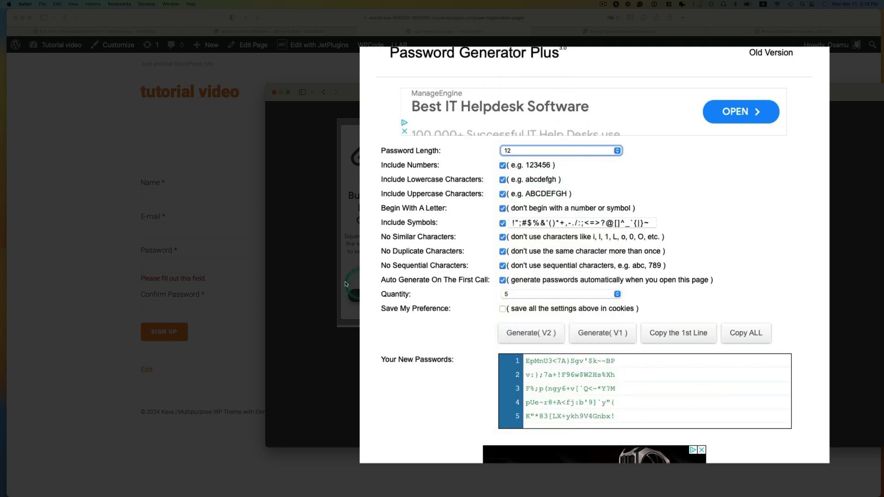
{"action": "left_click", "coordinate": [509, 332]}
{"action": "left_click_drag", "start_coordinate": [592, 362], "coordinate": [522, 361]}
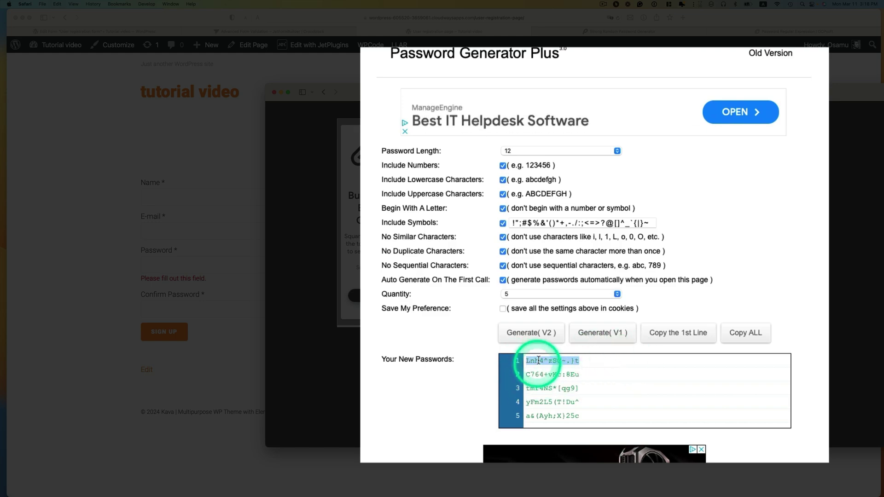
Paste the 12-character password into the Password field, triggering the 16-character error.
{"action": "left_click", "coordinate": [207, 266]}
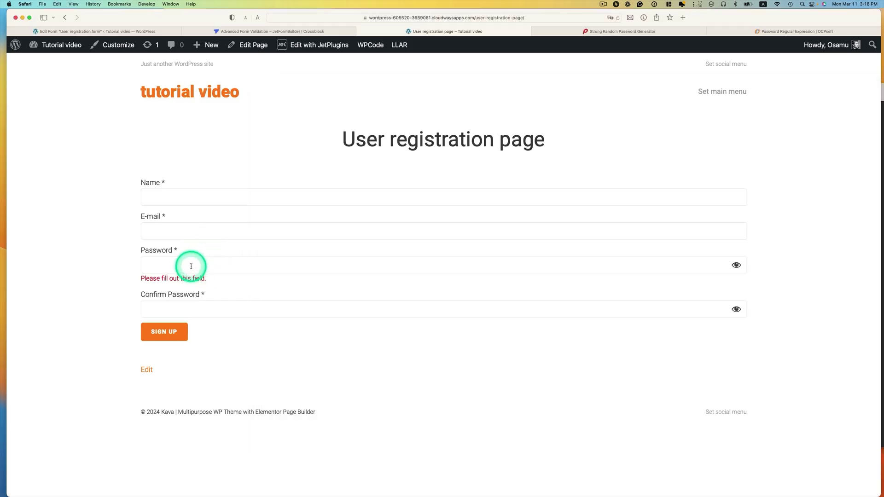
{"action": "left_click", "coordinate": [191, 266]}
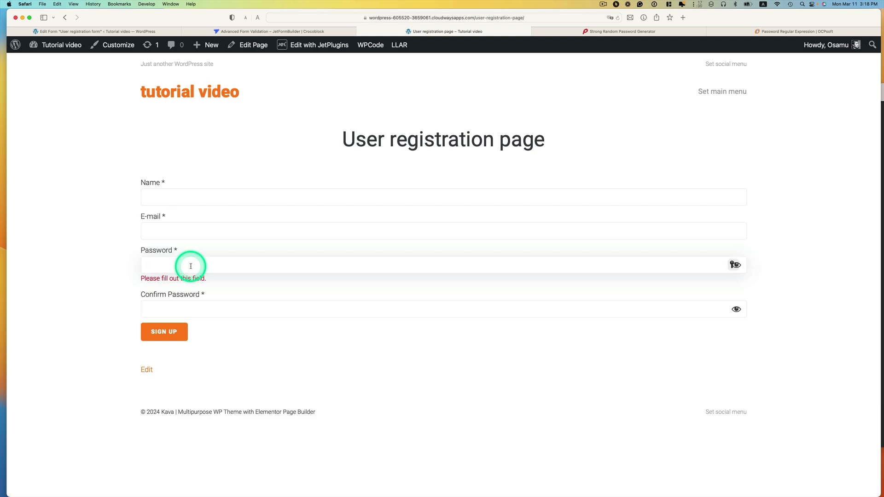
{"action": "key", "text": "super+v"}
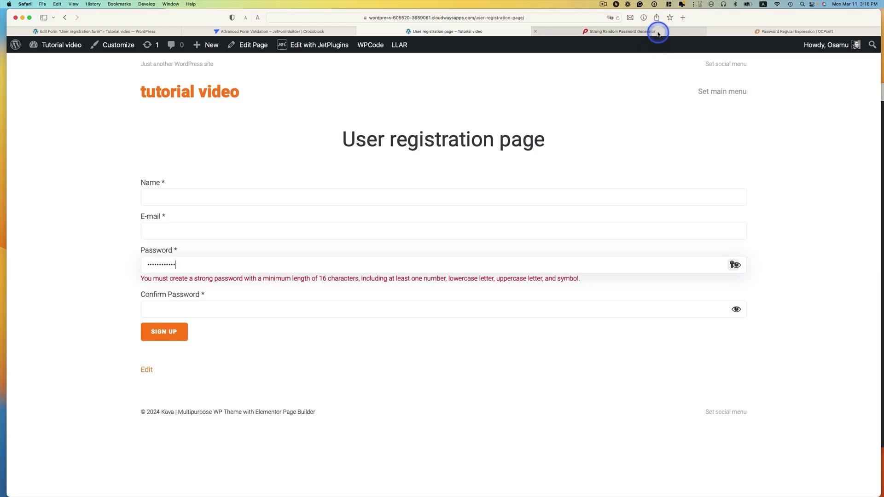
Generate 17-character passwords with numbers excluded but letters and symbols kept.
{"action": "left_click", "coordinate": [657, 31]}
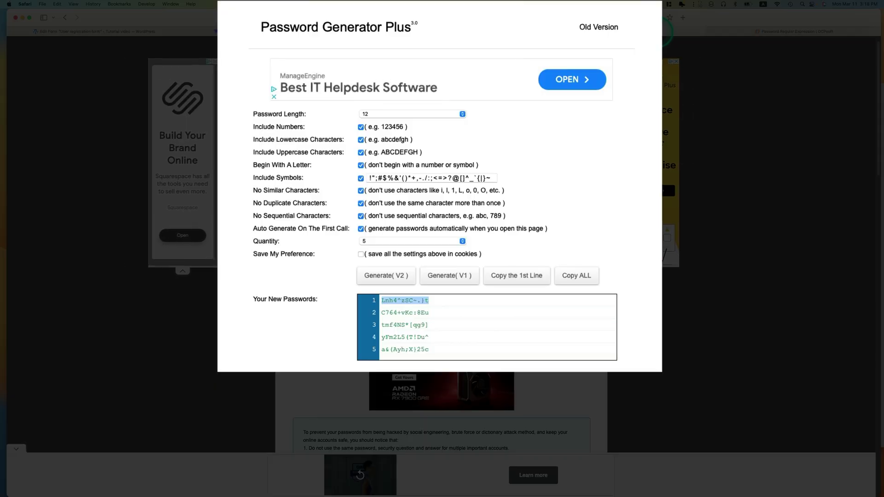
{"action": "left_click", "coordinate": [448, 118]}
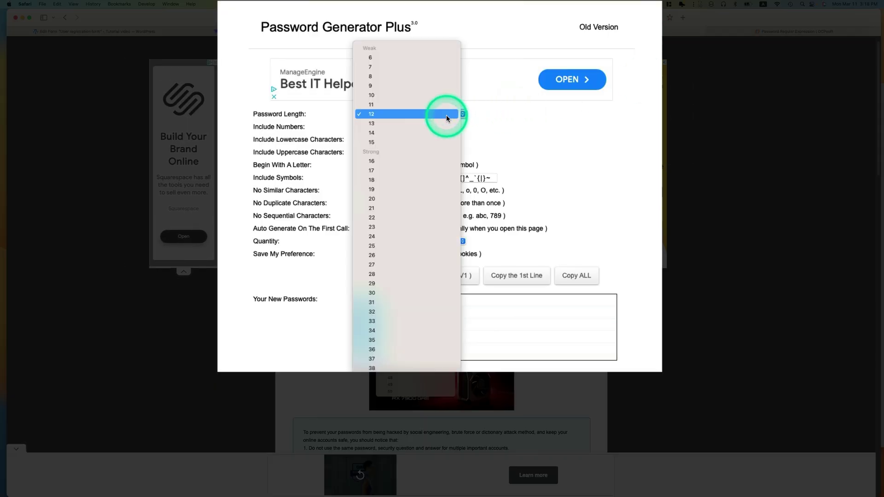
{"action": "left_click", "coordinate": [443, 170]}
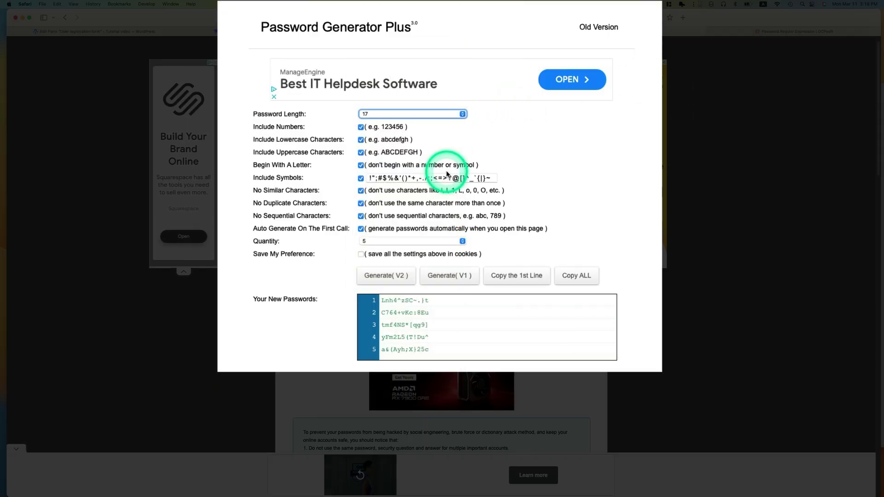
{"action": "left_click", "coordinate": [360, 127]}
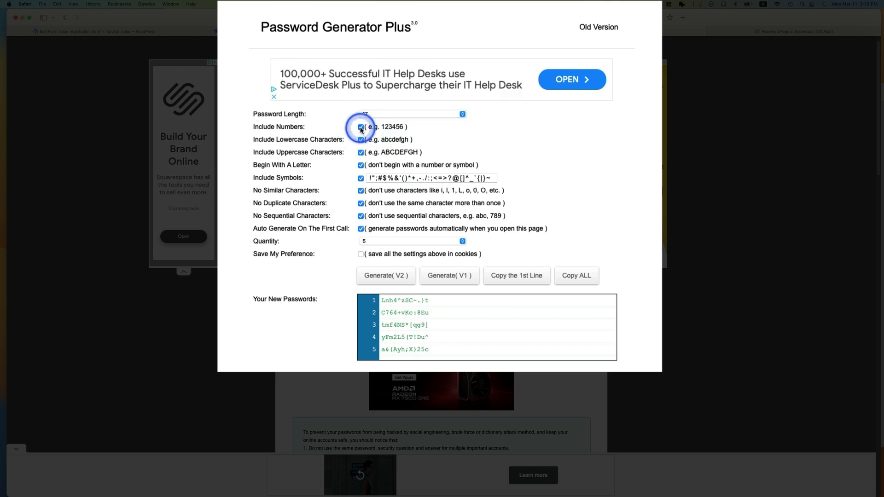
{"action": "left_click", "coordinate": [361, 140]}
{"action": "left_click", "coordinate": [361, 152]}
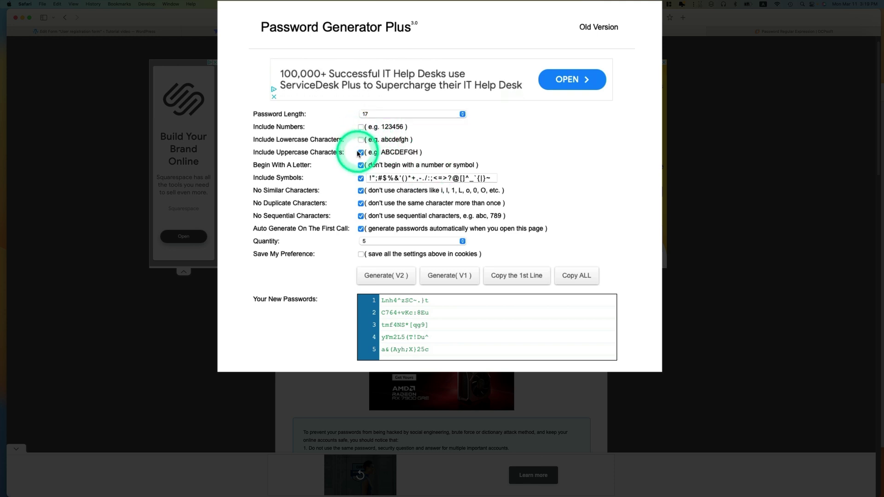
{"action": "left_click", "coordinate": [385, 274]}
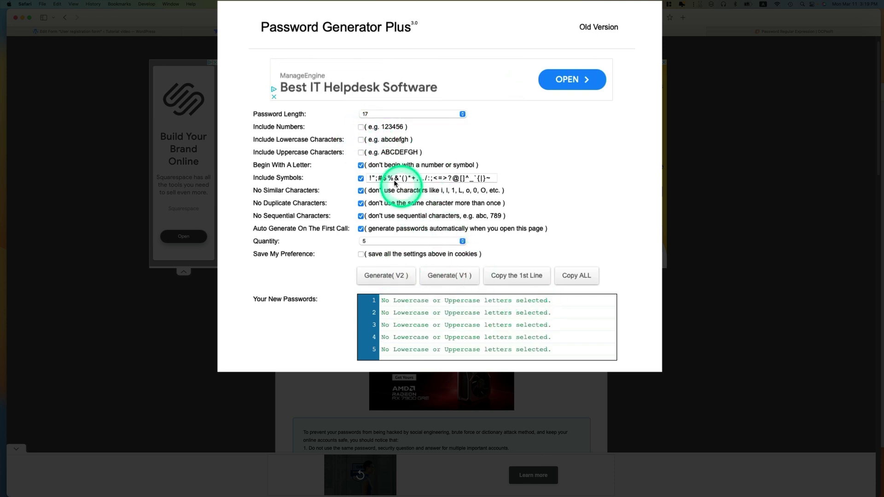
{"action": "left_click", "coordinate": [366, 156]}
{"action": "left_click", "coordinate": [363, 143]}
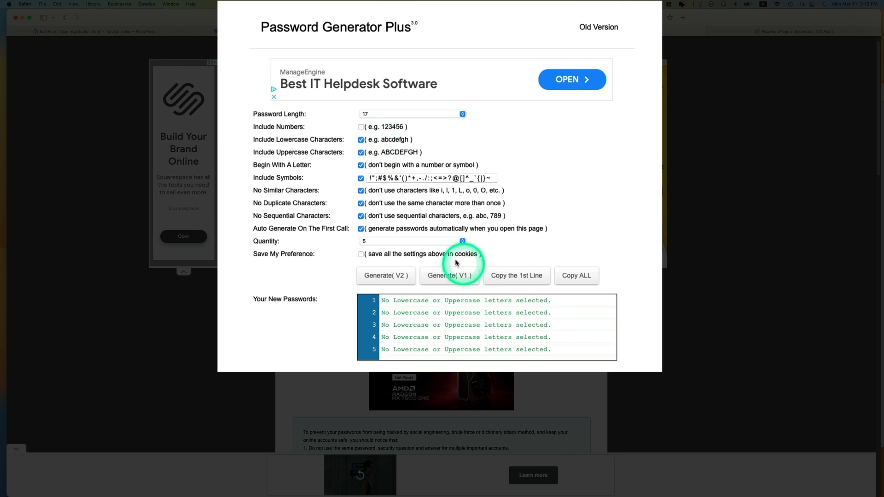
{"action": "left_click", "coordinate": [415, 275]}
Replace the Password field's contents with the first 17-character password and reveal it as plain text.
{"action": "left_click_drag", "start_coordinate": [468, 300], "coordinate": [395, 300]}
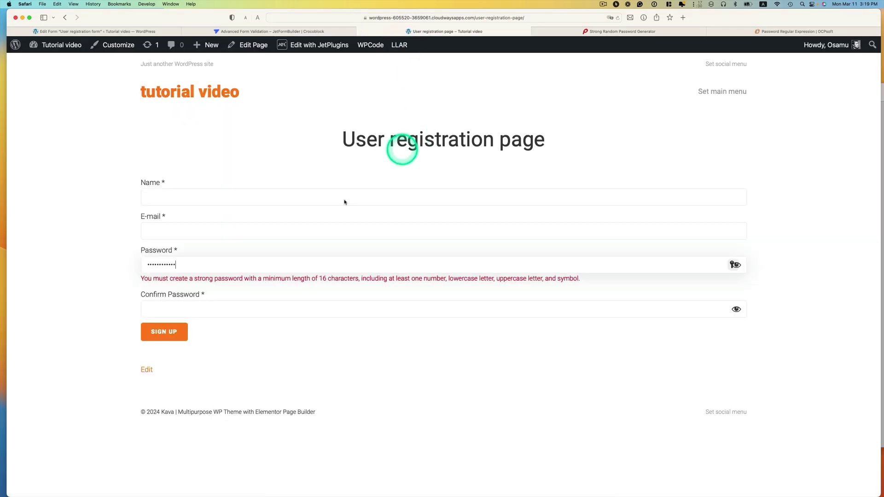
{"action": "left_click_drag", "start_coordinate": [208, 263], "coordinate": [145, 261]}
{"action": "key", "text": "super+v"}
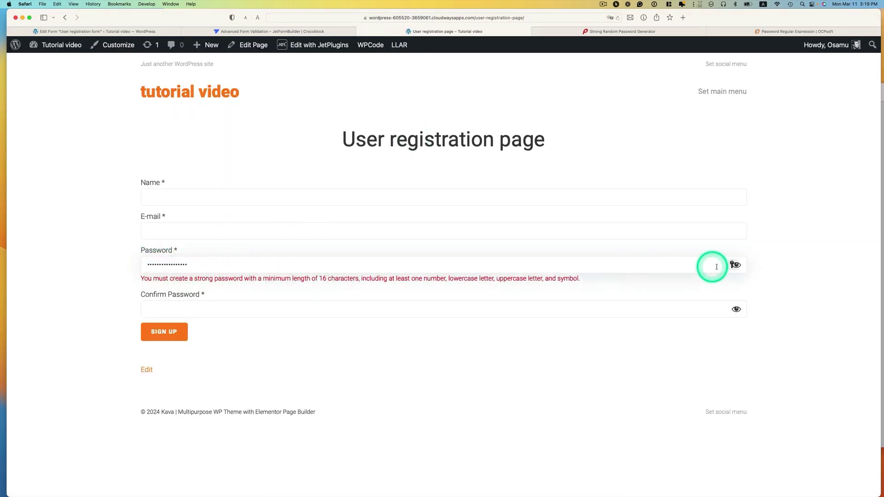
{"action": "left_click", "coordinate": [739, 266]}
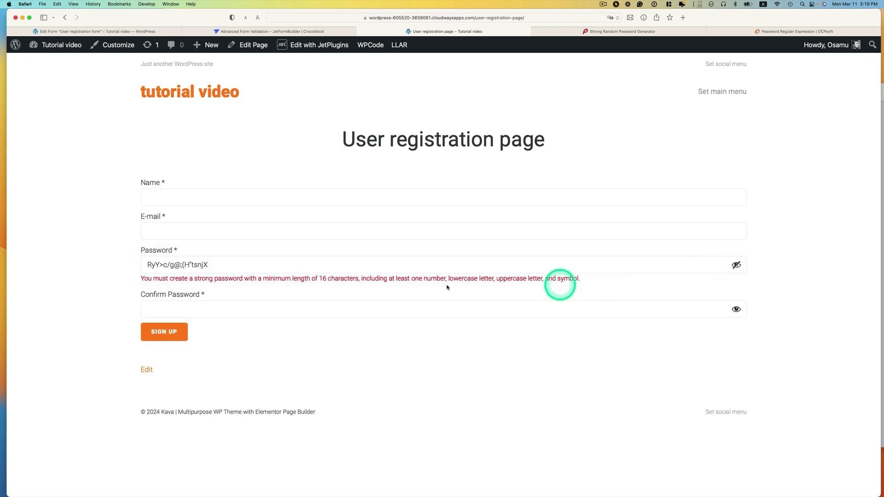
Re-enable numbers, generate a new 17-character password and paste it over the old Password entry.
{"action": "left_click", "coordinate": [640, 31]}
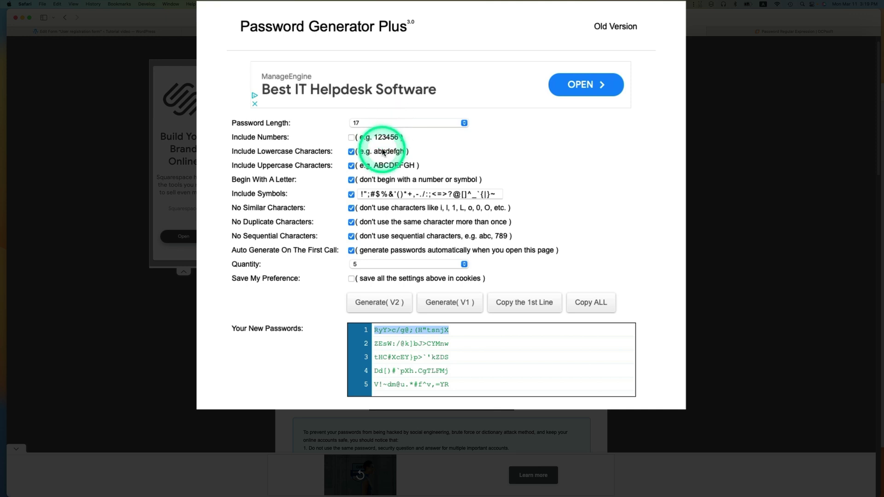
{"action": "left_click", "coordinate": [351, 137]}
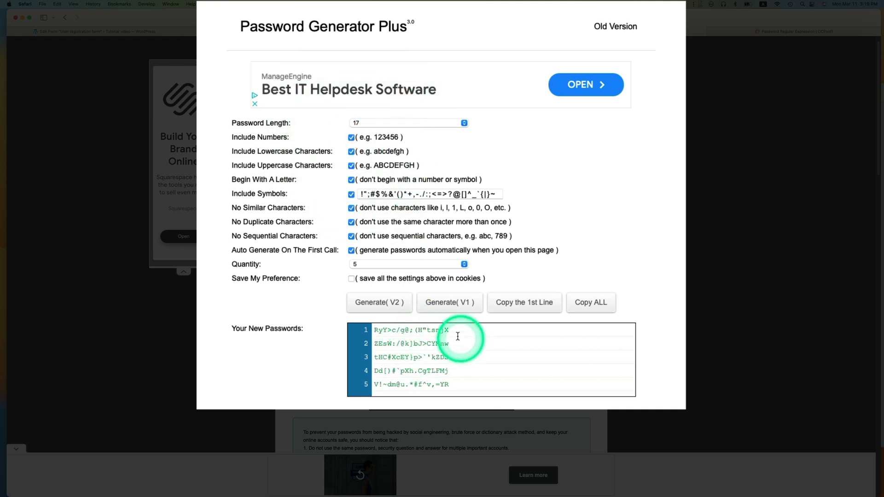
{"action": "left_click", "coordinate": [380, 302]}
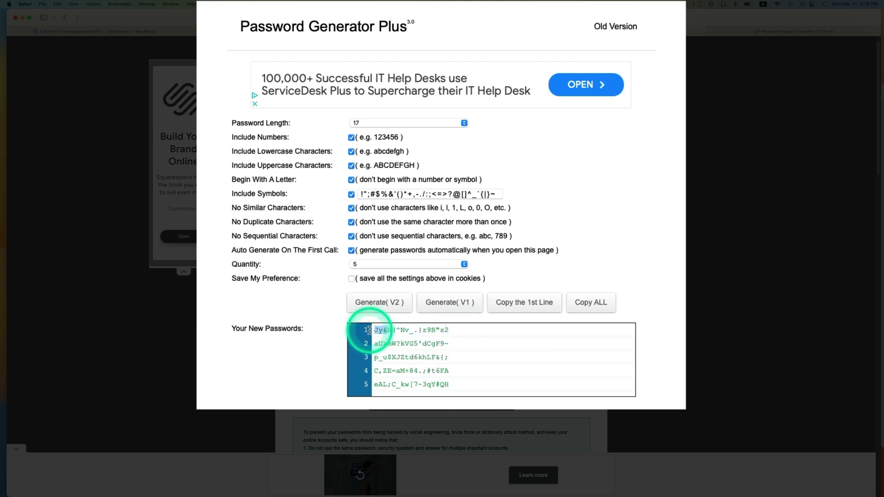
{"action": "left_click_drag", "start_coordinate": [458, 329], "coordinate": [365, 329]}
{"action": "key", "text": "super+c"}
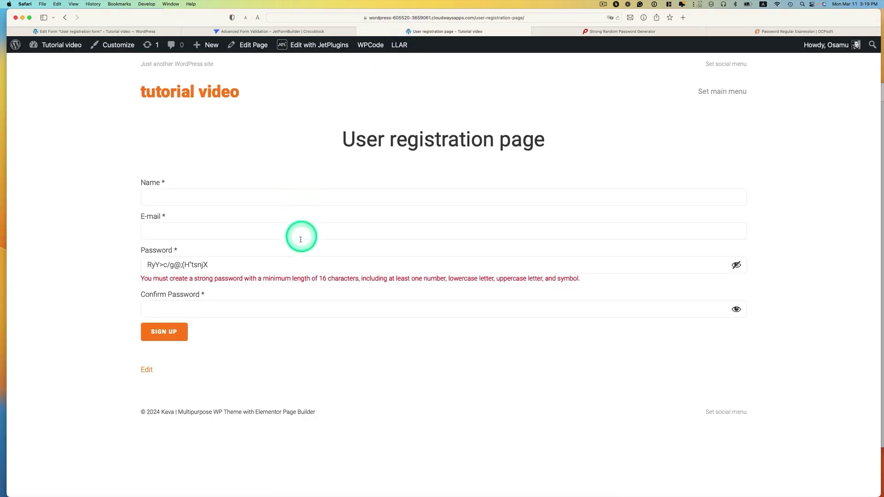
{"action": "left_click_drag", "start_coordinate": [238, 264], "coordinate": [143, 262]}
{"action": "key", "text": "super+v"}
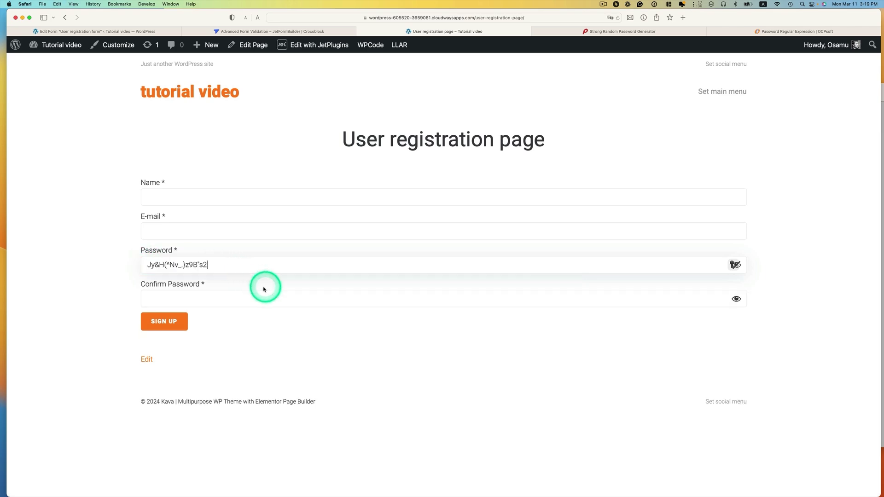